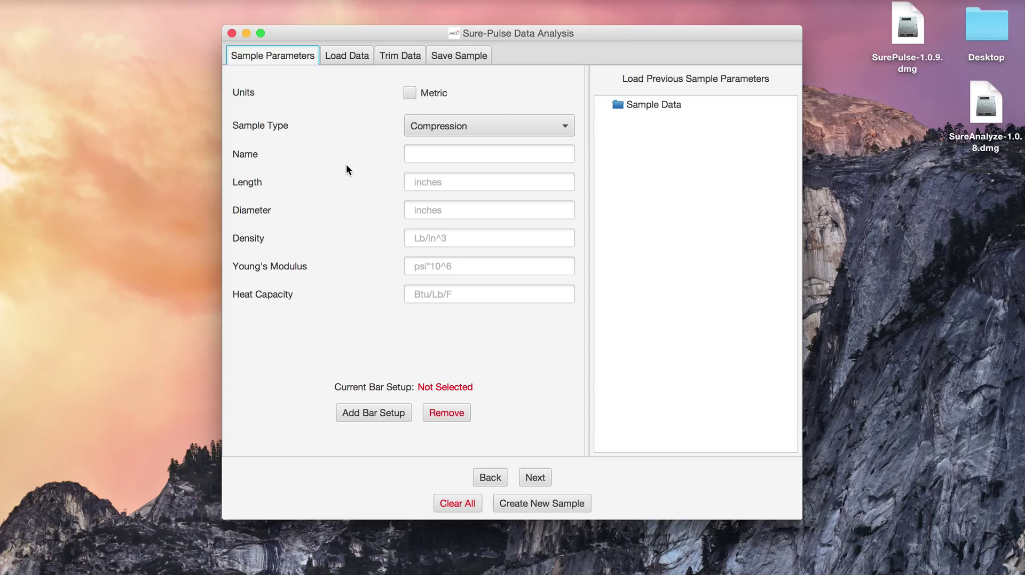
Step: Set the sample type to Compression and name the sample Sample 52
click(448, 125)
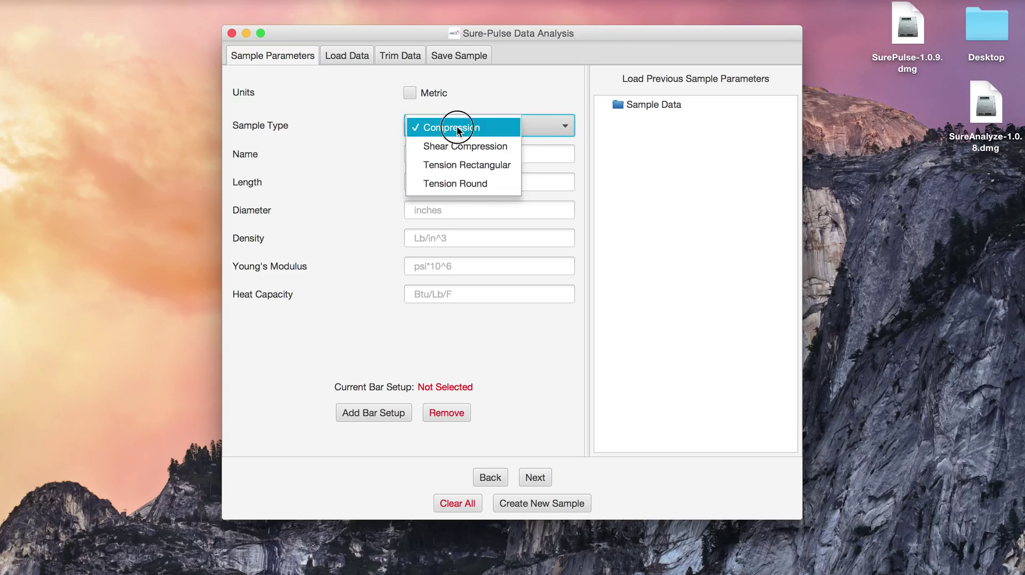
click(455, 129)
click(454, 154)
text(Sample 52)
key(Tab)
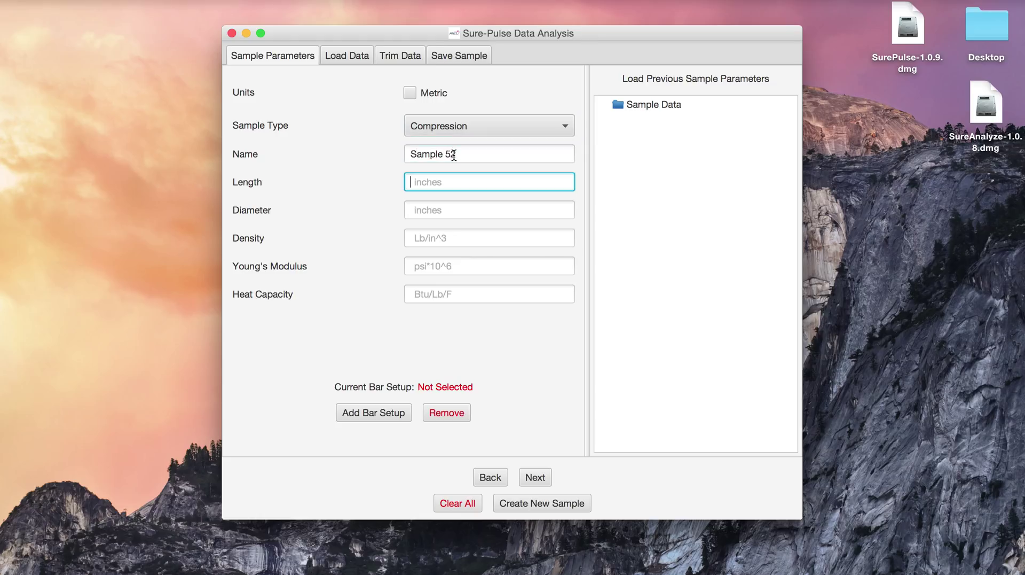
Step: Set the sample's length to .2 inches and its diameter to .3 inches
text(.2)
key(Tab)
text(.3)
key(Tab)
Step: Set the sample's density to .298 Lb/in^3, Young's modulus to 28 psi*10^6 and heat capacity to 10 Btu/Lb/F
text(28)
key(Tab)
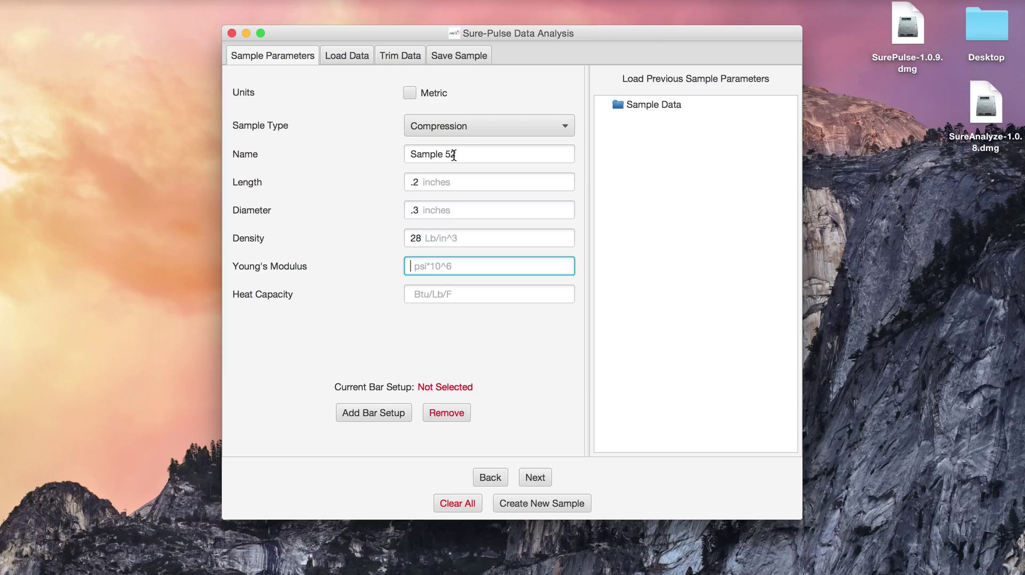
double_click(428, 238)
text(.298)
key(Tab)
text(28)
key(Tab)
text(13)
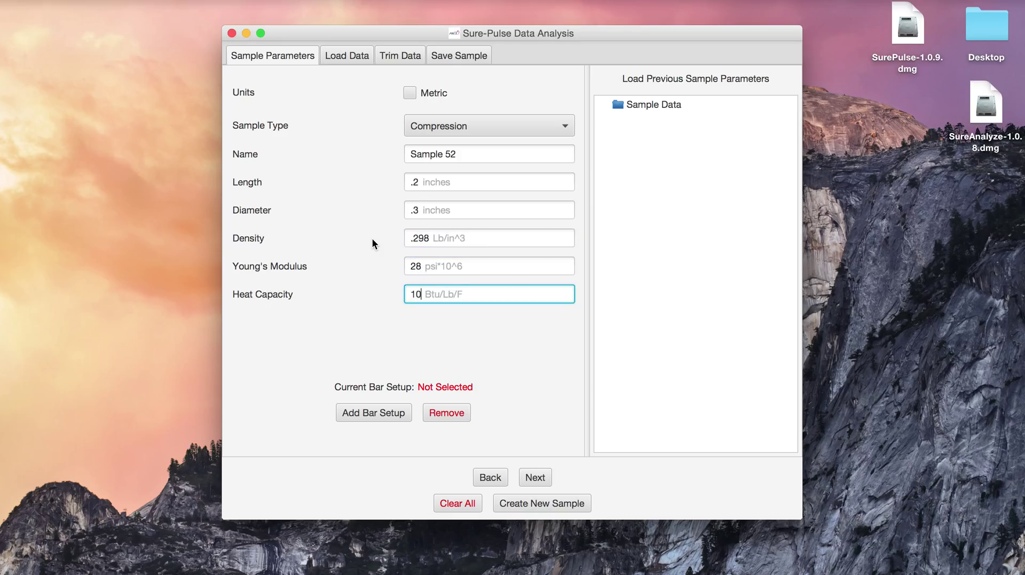
Step: Review the incident and transmission bars of Steel Setup and add that bar setup to the sample
click(380, 413)
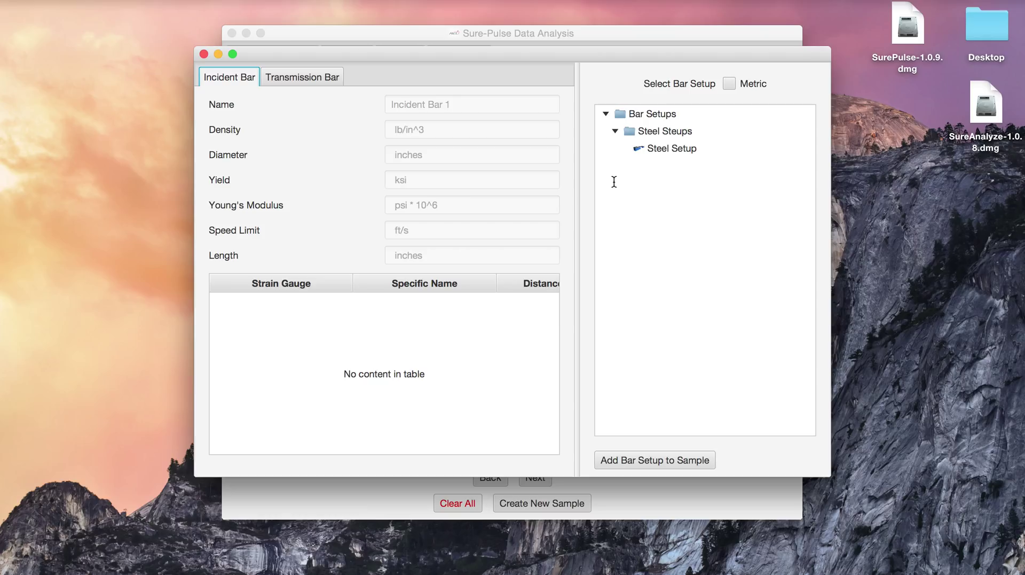
click(652, 150)
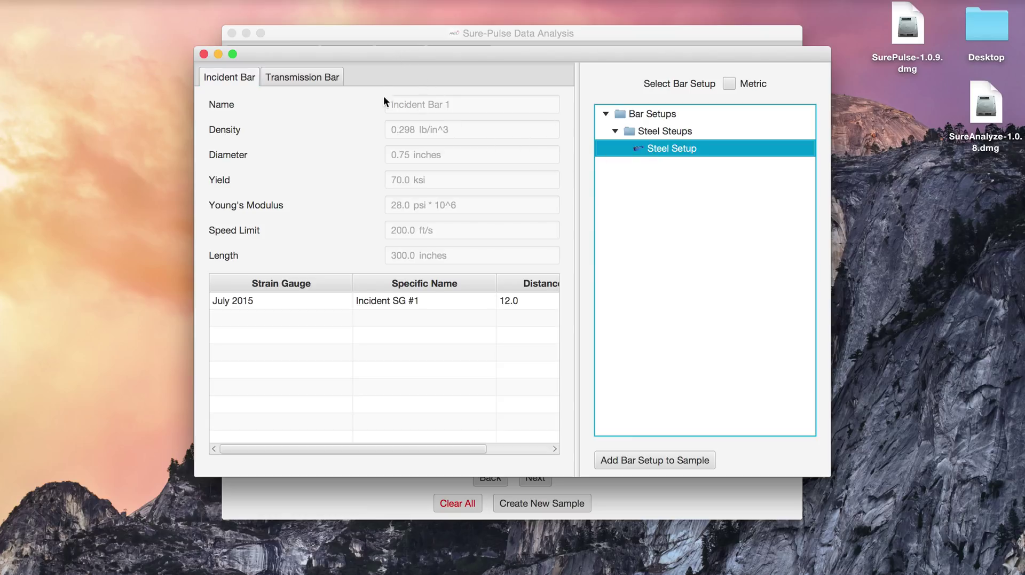
click(321, 79)
click(235, 79)
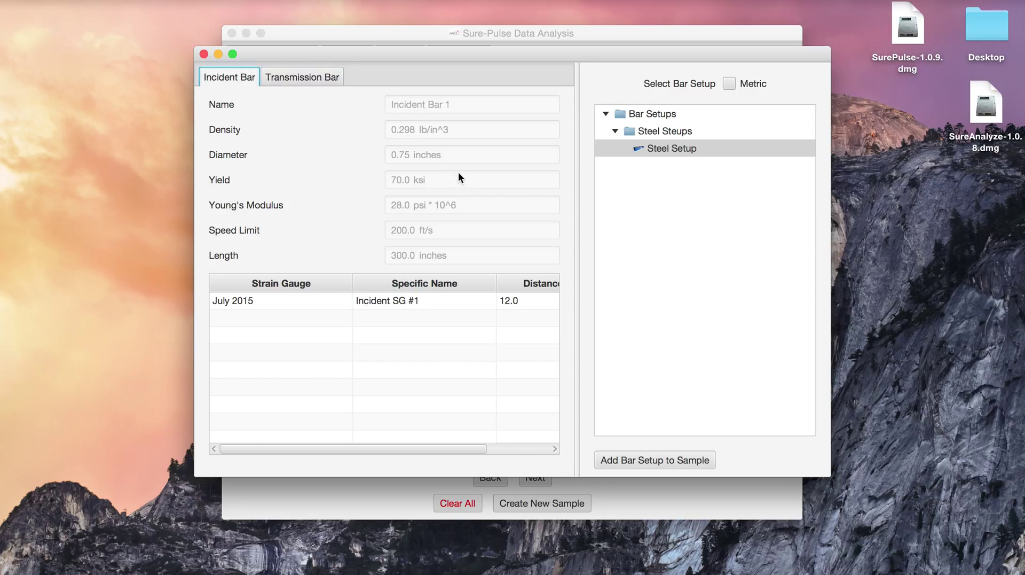
click(389, 302)
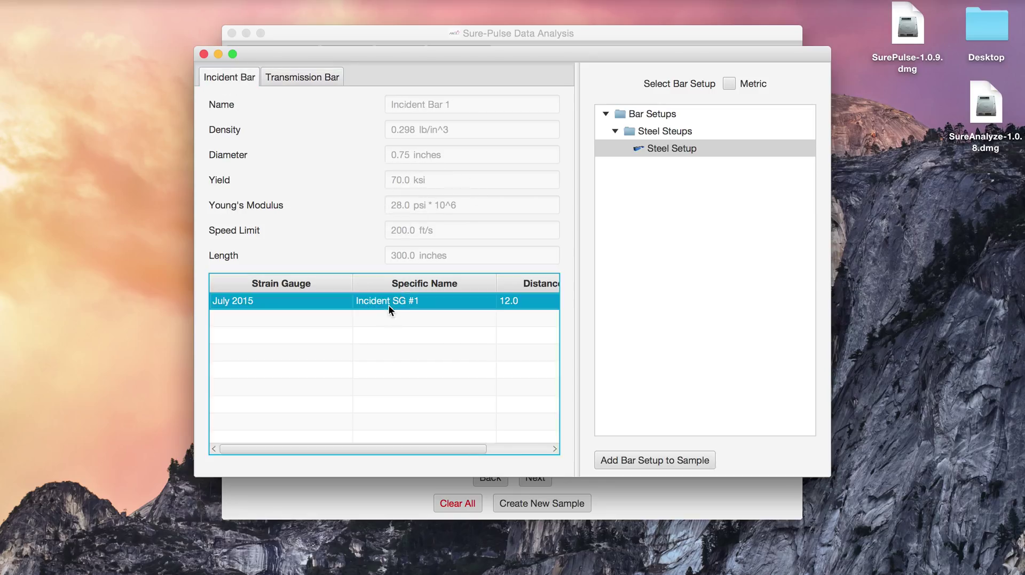
click(637, 461)
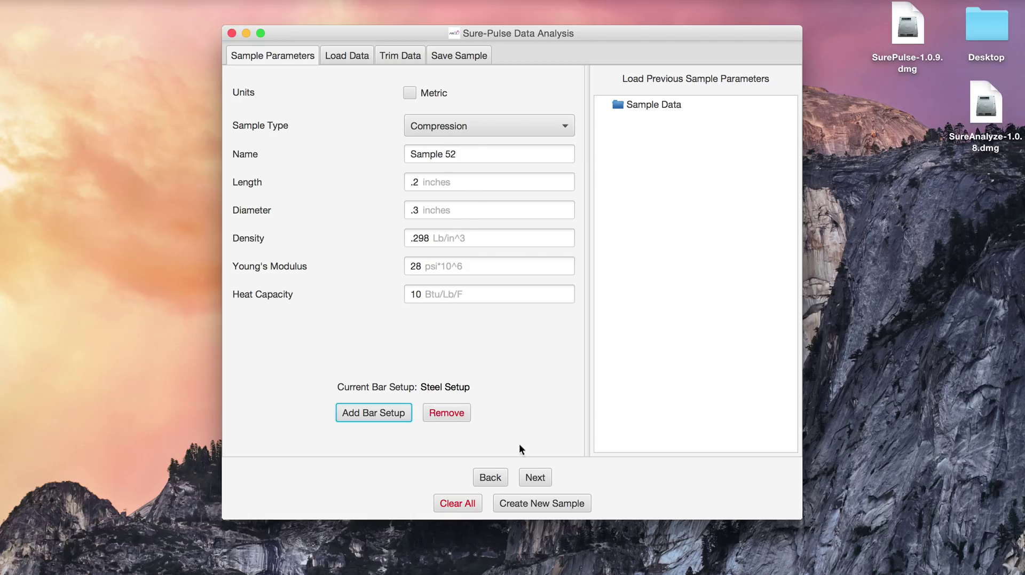
Step: Load the data file 052 Pico.txt from the 052 folder for the sample
click(534, 477)
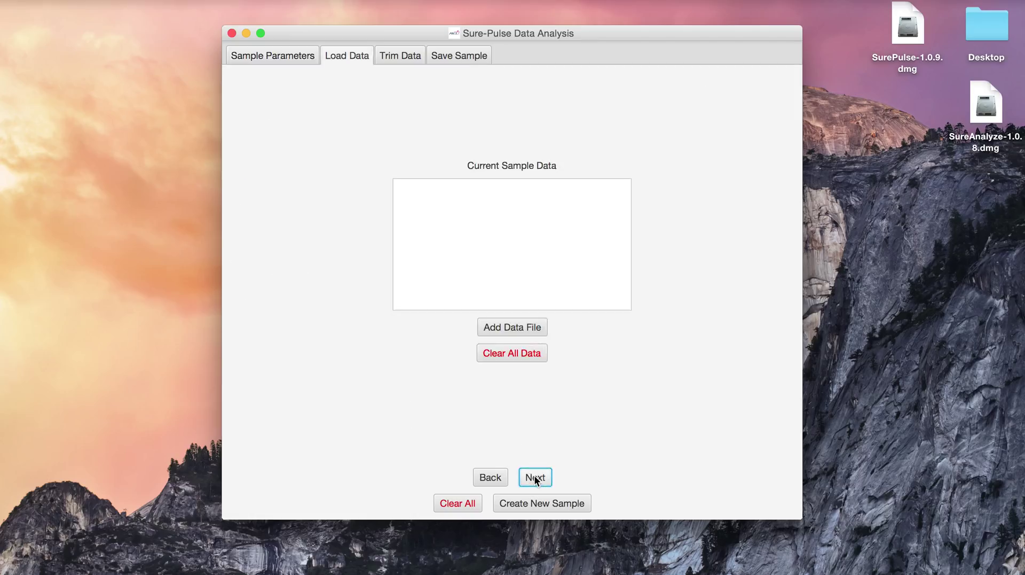
click(524, 325)
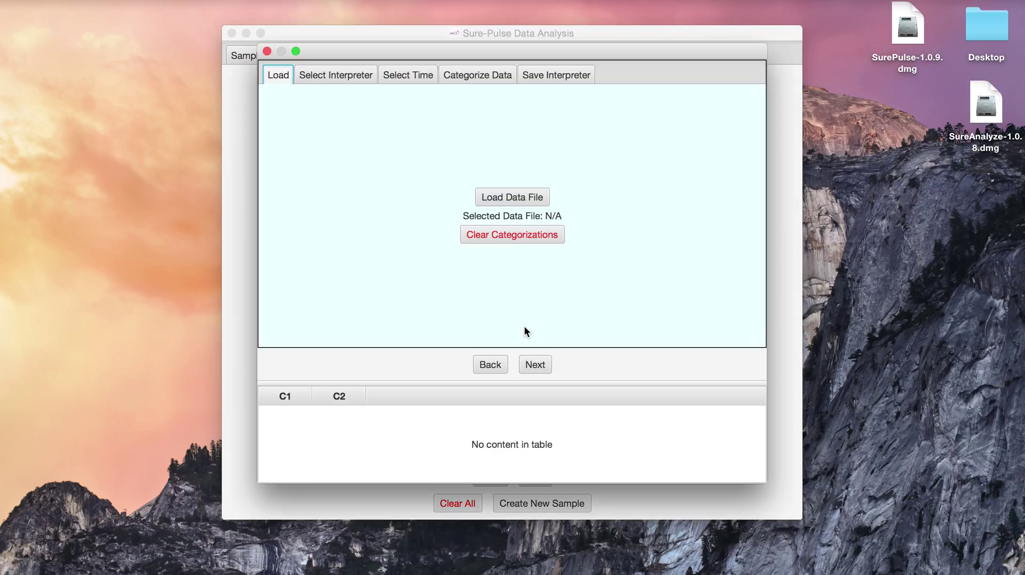
click(516, 200)
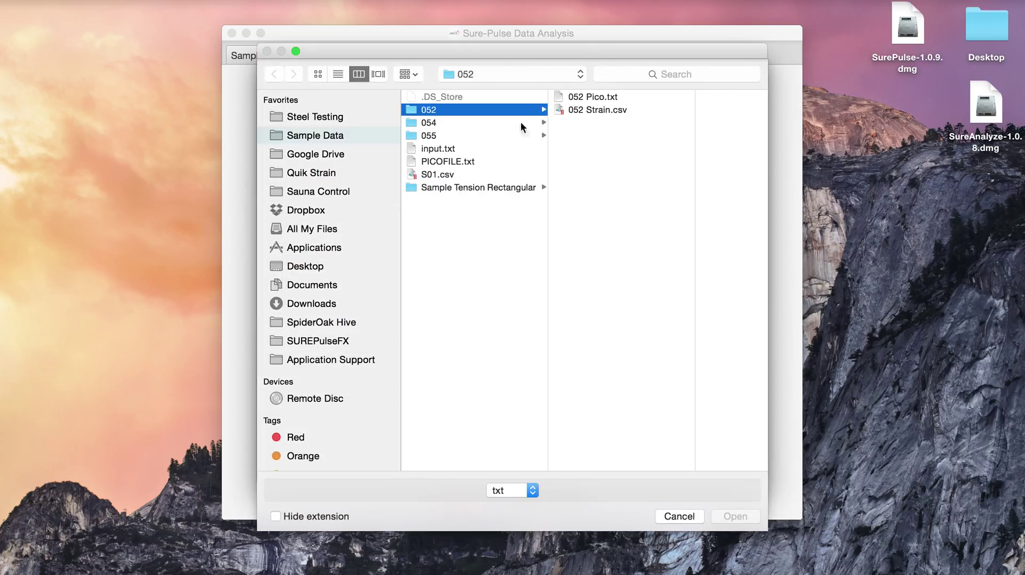
click(585, 97)
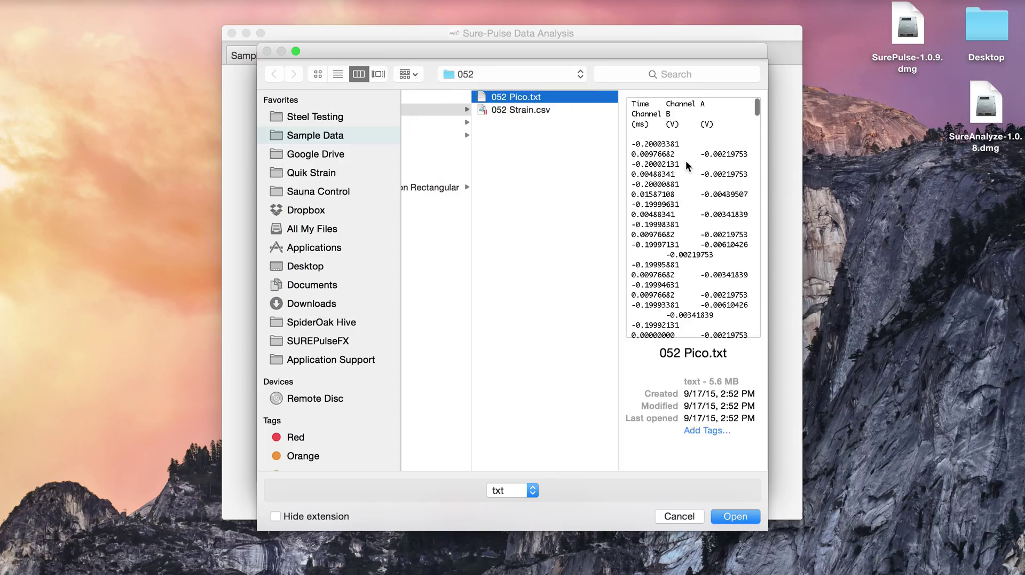
click(740, 517)
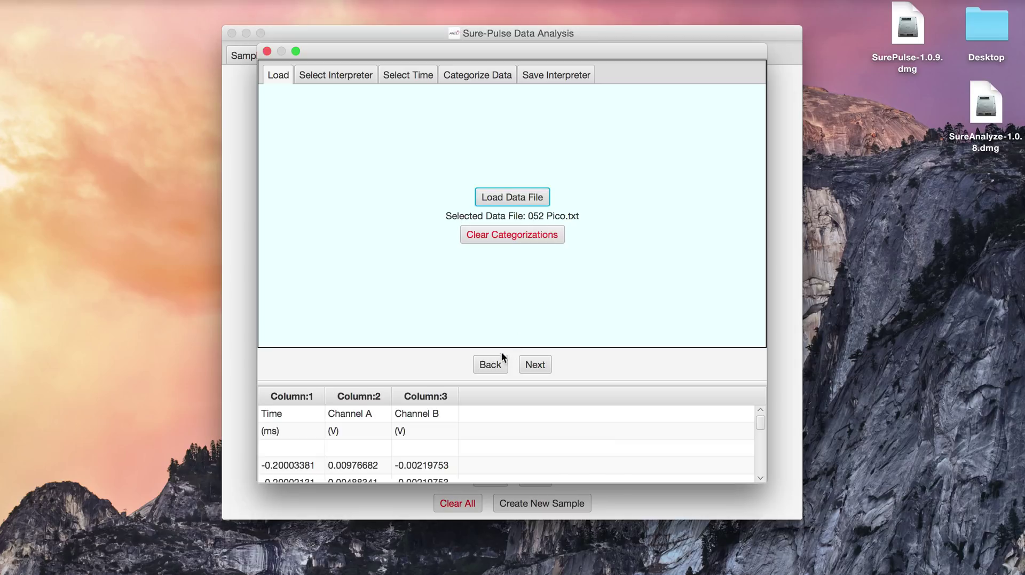
Step: Categorize Column 1 of the loaded data as time in milliseconds
drag(488, 383, 489, 358)
scroll(466, 431, down, 3)
scroll(466, 431, up, 3)
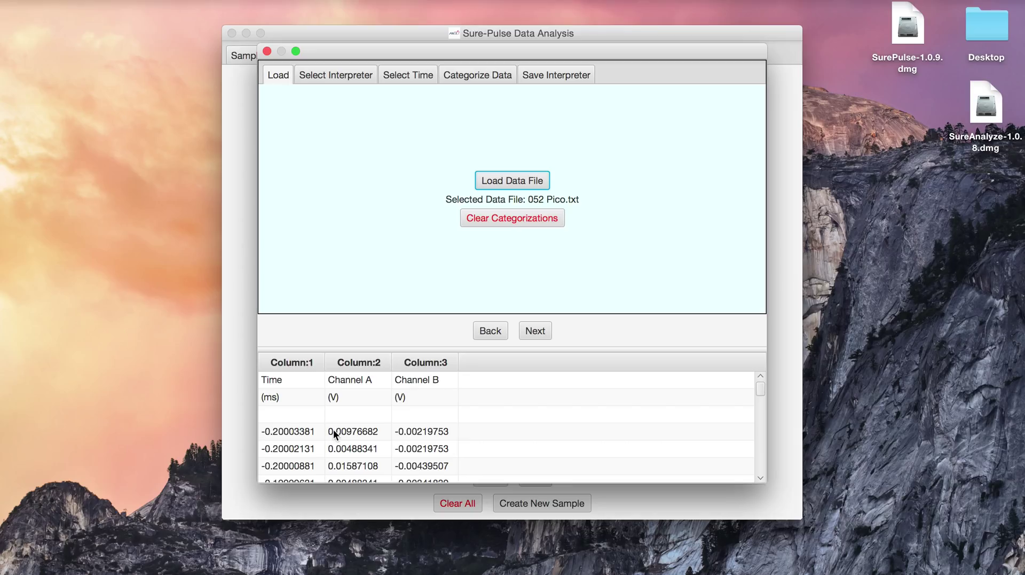
click(537, 332)
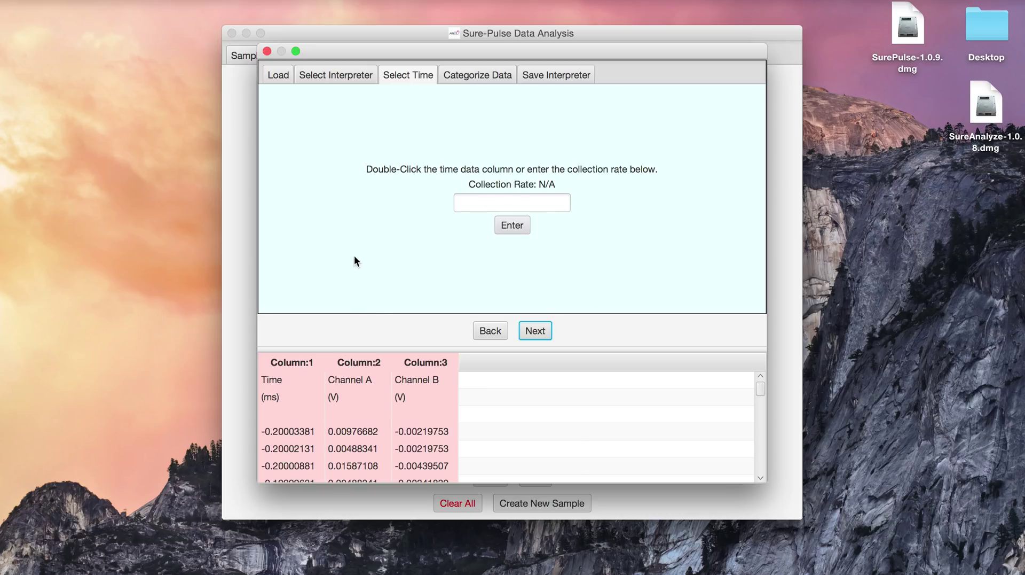
click(299, 427)
double_click(300, 425)
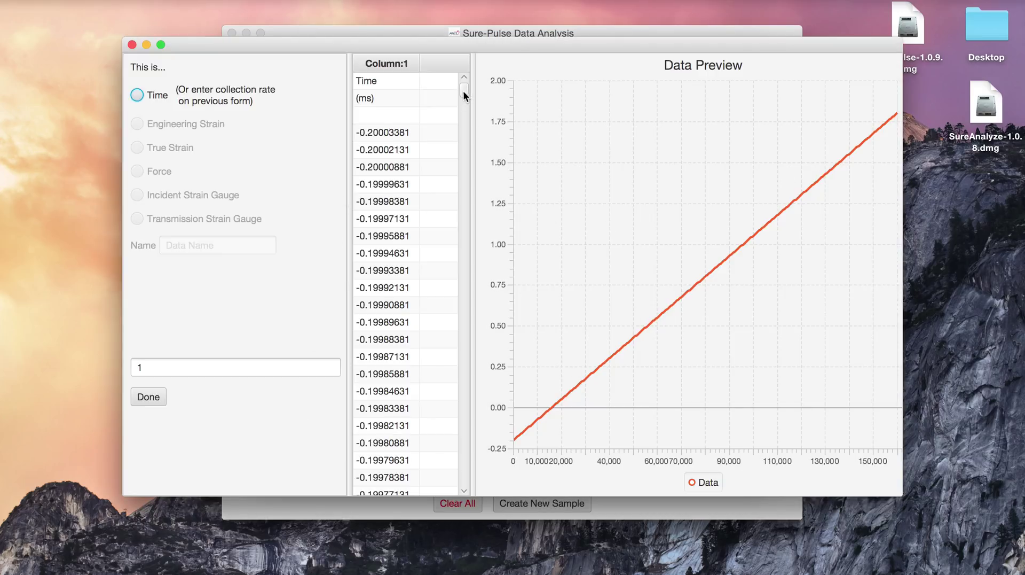
click(137, 95)
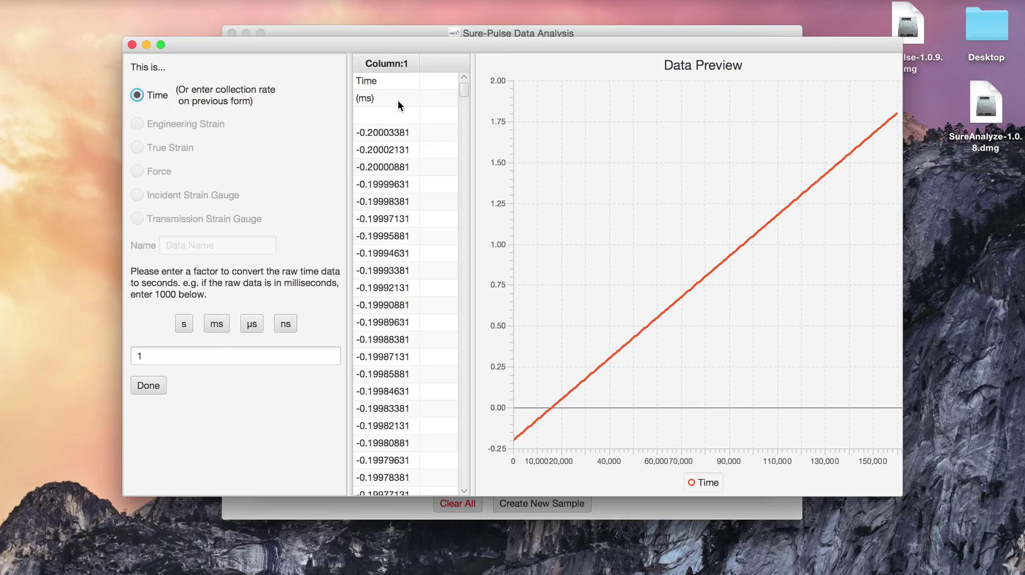
click(216, 324)
click(149, 385)
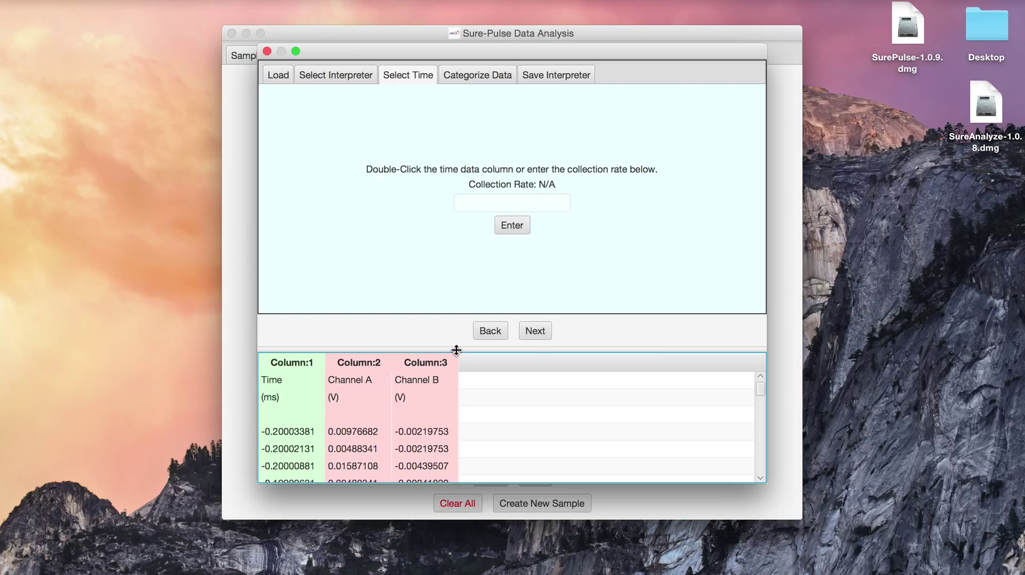
Step: Categorize Column 2 as Incident Strain Gauge data in volts, using the July 2015 gauge Incident SG #1
click(538, 331)
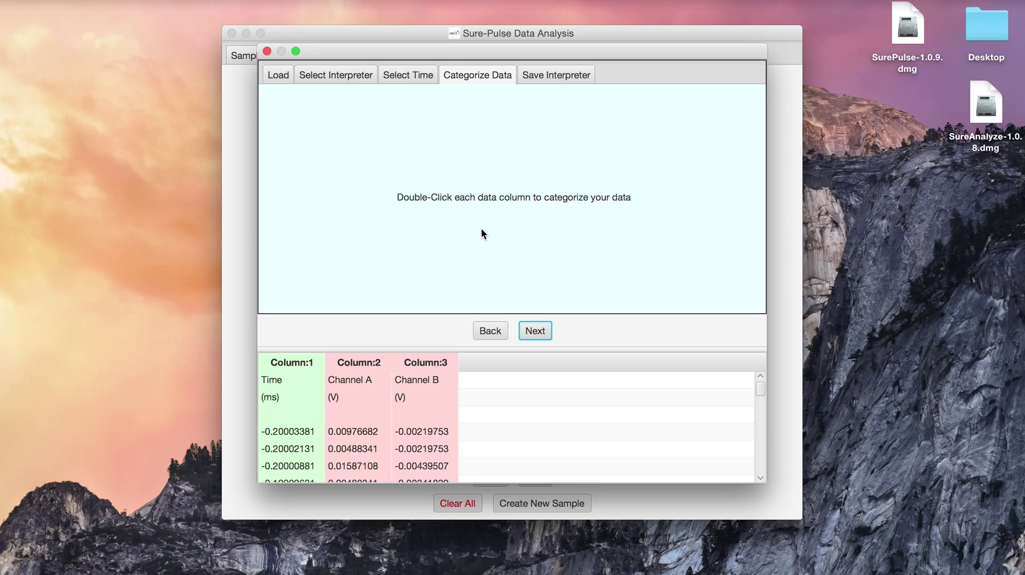
double_click(370, 406)
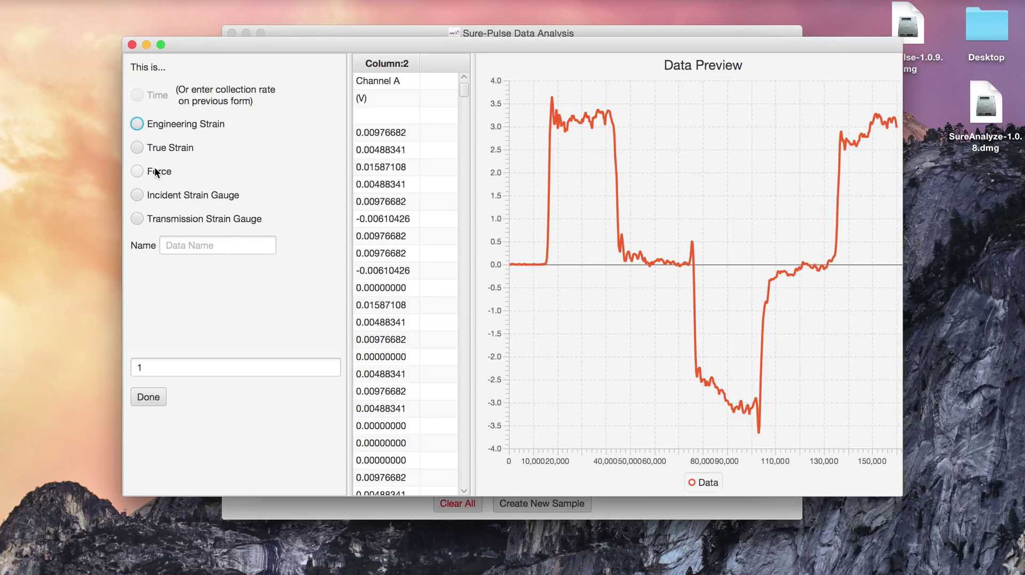
click(137, 195)
click(408, 203)
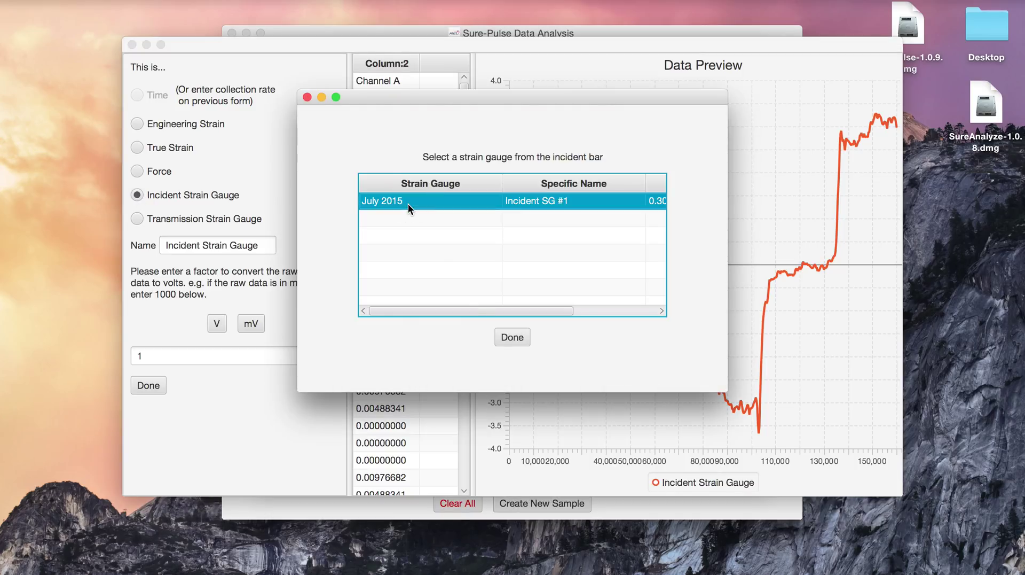
click(512, 337)
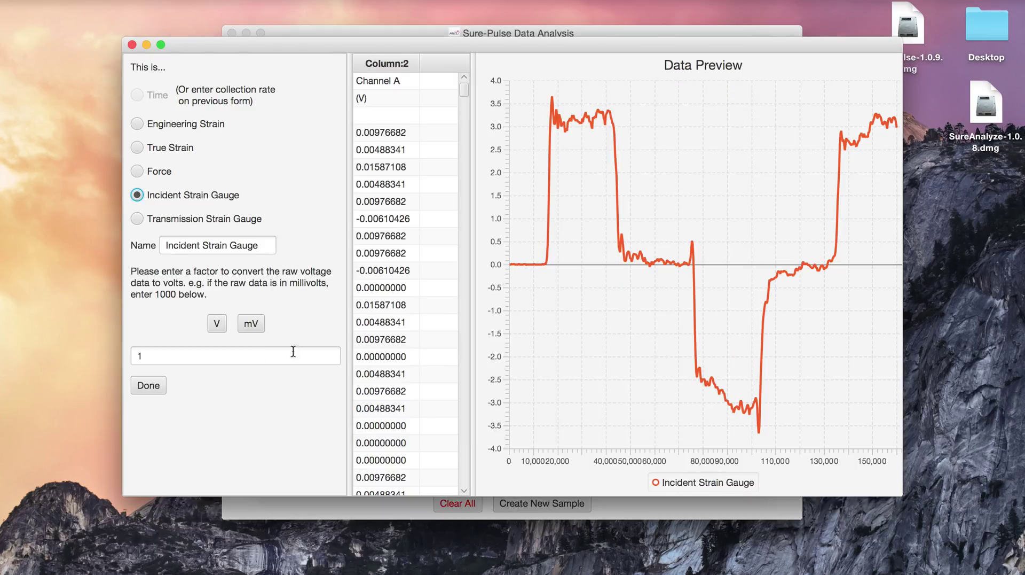
click(213, 326)
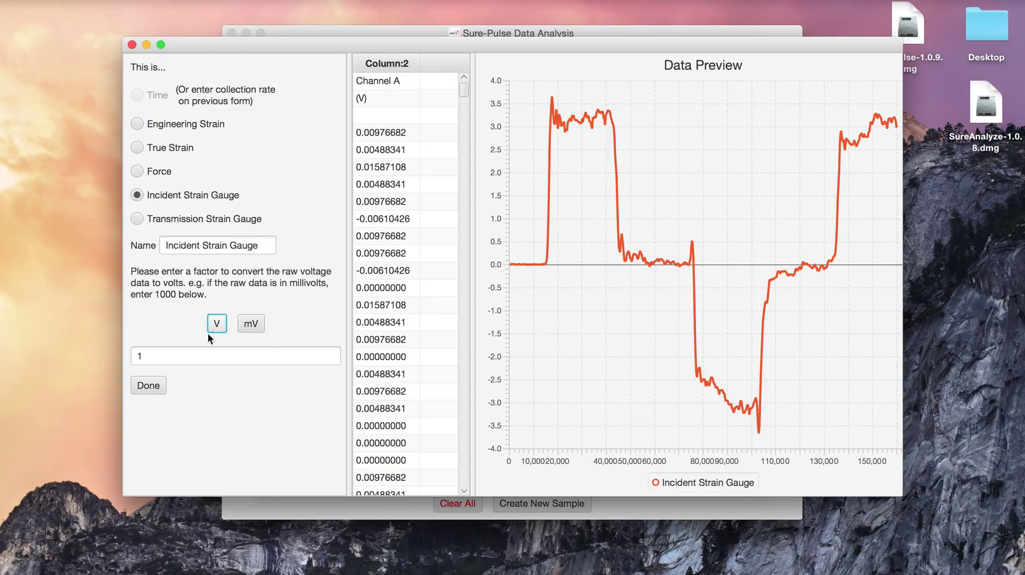
click(149, 386)
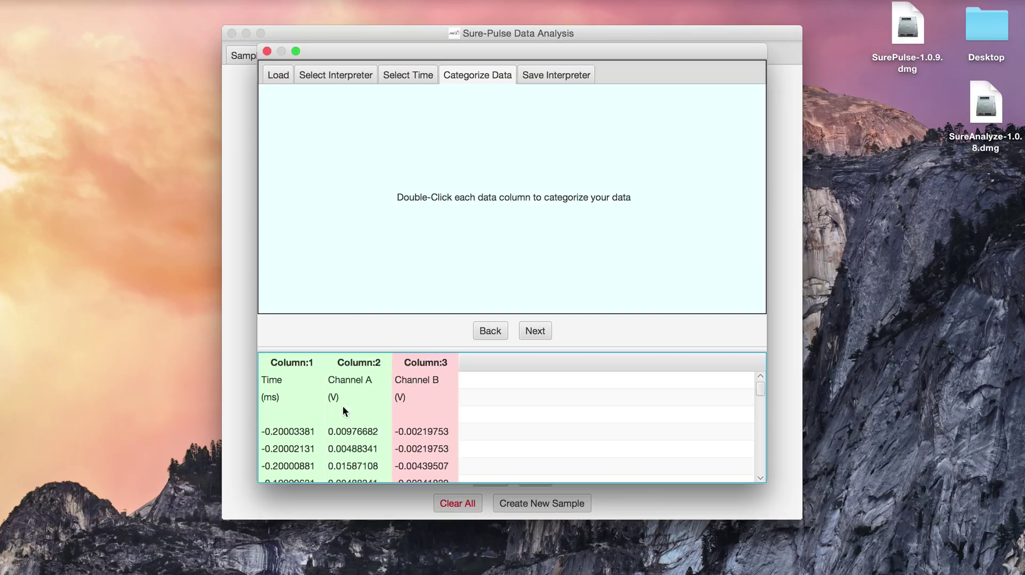
Step: Categorize Column 3 as Transmission Strain Gauge data in volts, using the July 2015 gauge Transmission SG #1
double_click(428, 408)
click(137, 218)
click(413, 202)
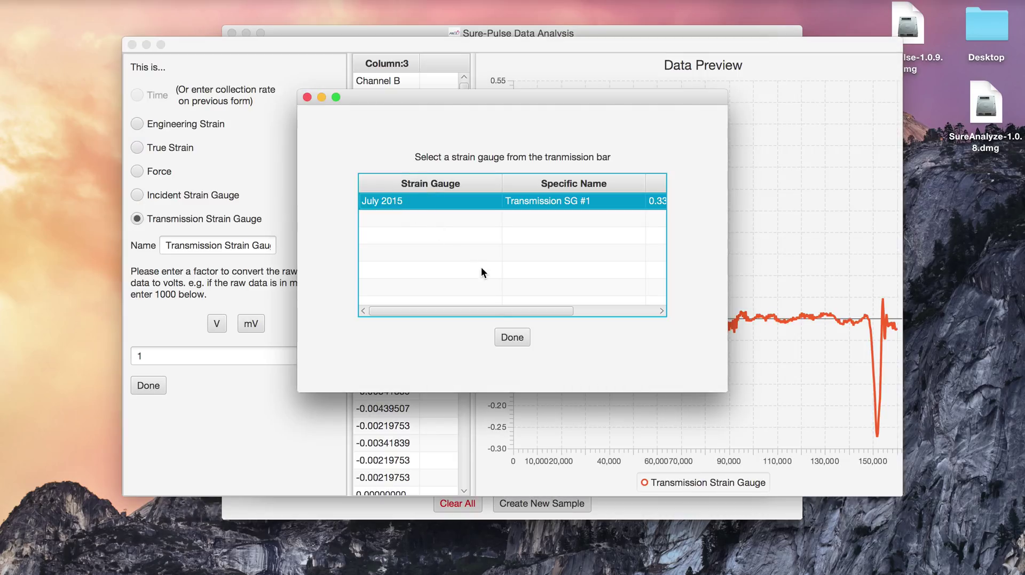
click(524, 338)
click(217, 323)
click(162, 384)
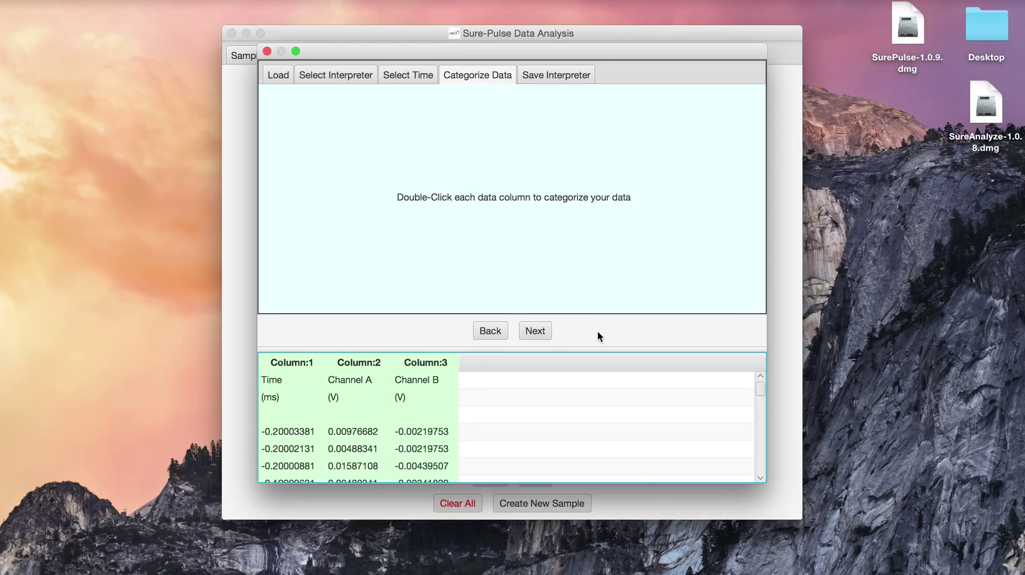
Step: Save the column categorization as an interpreter named ms-Incident-Transmission and finish adding the data file
click(537, 330)
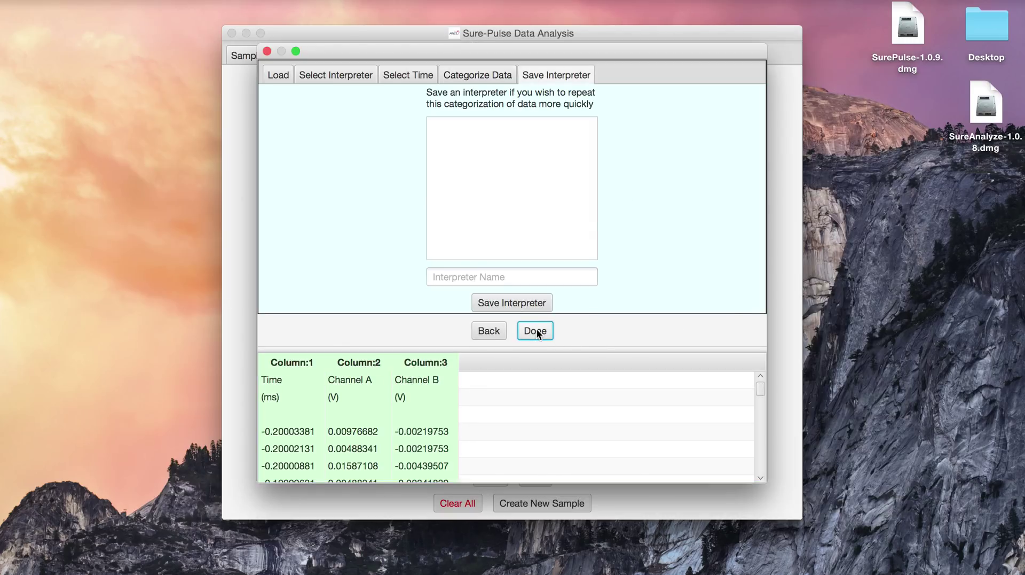
click(469, 273)
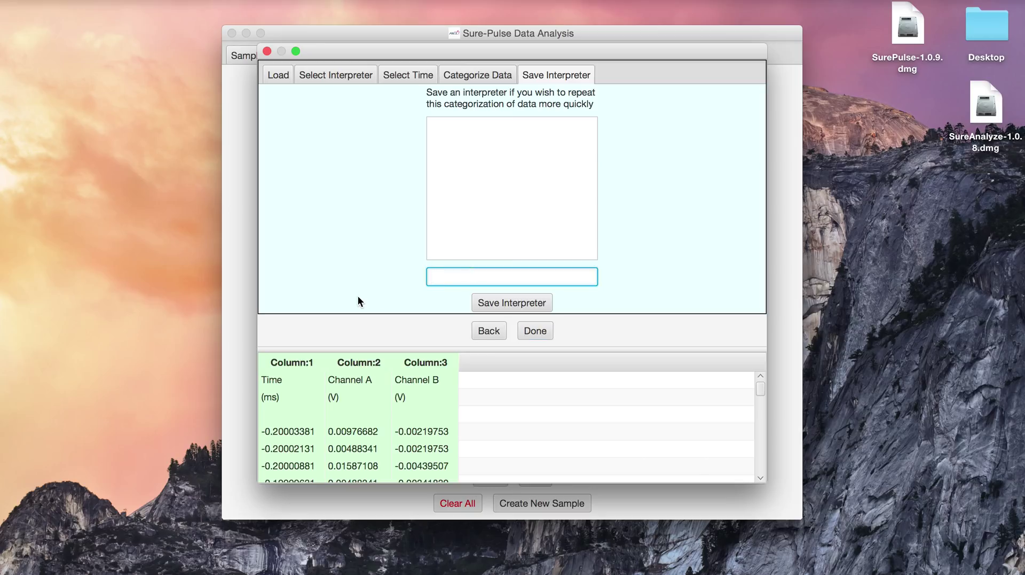
text(ms-Incident-Transmission)
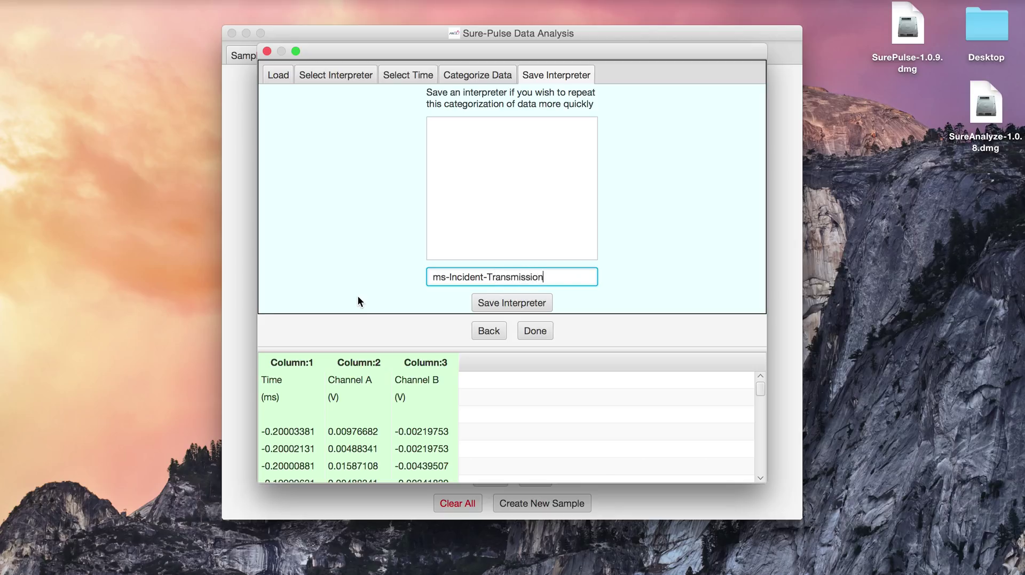
click(507, 302)
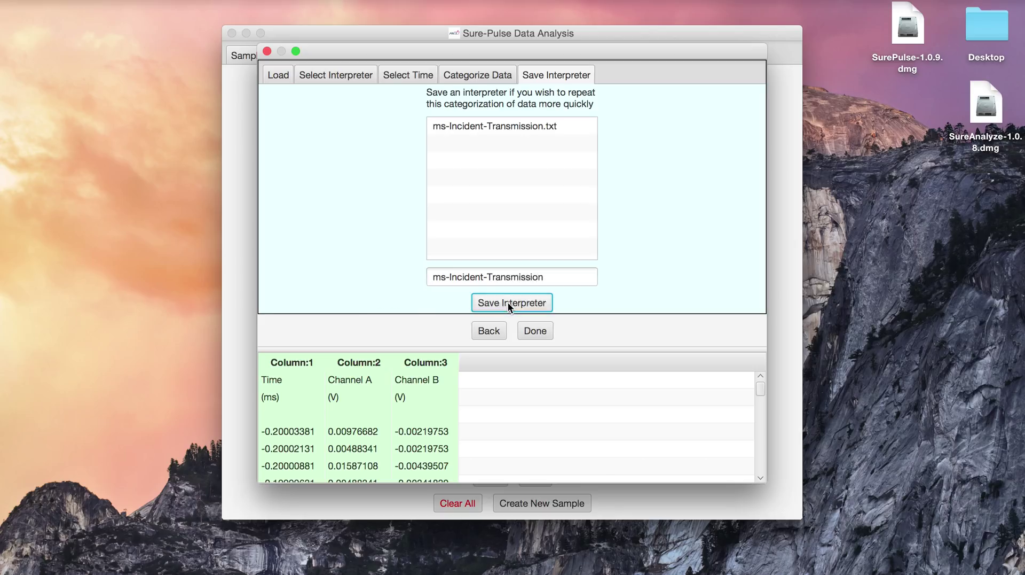
click(535, 330)
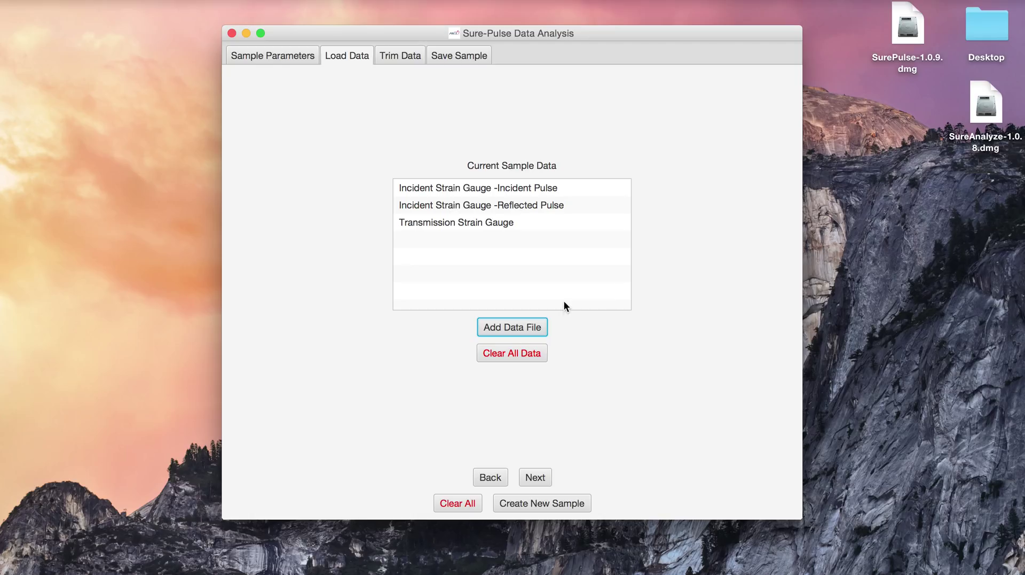
Step: Open the loaded data for trimming and view the incident, reflected and transmission strain gauge plots
click(536, 477)
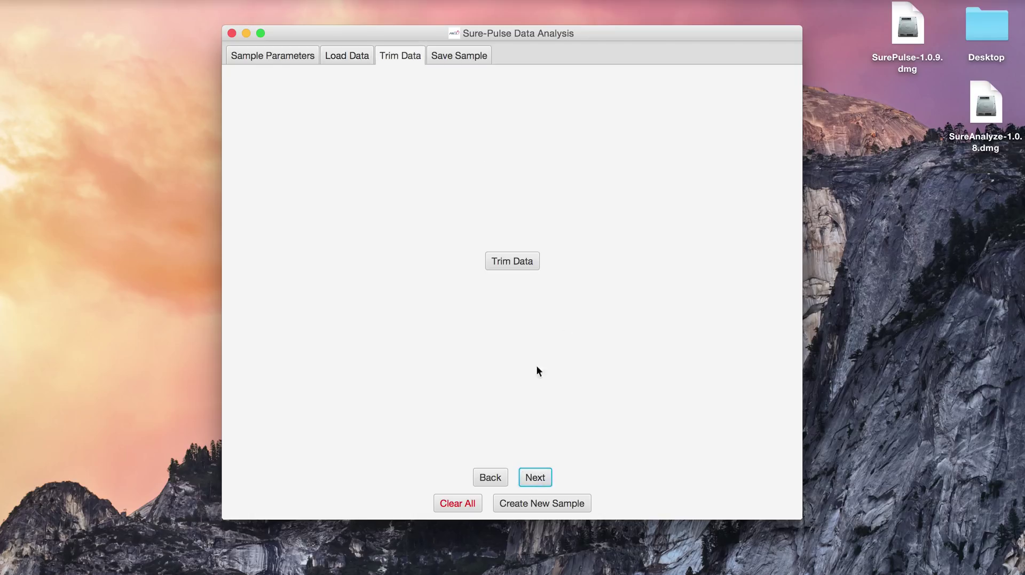
click(521, 260)
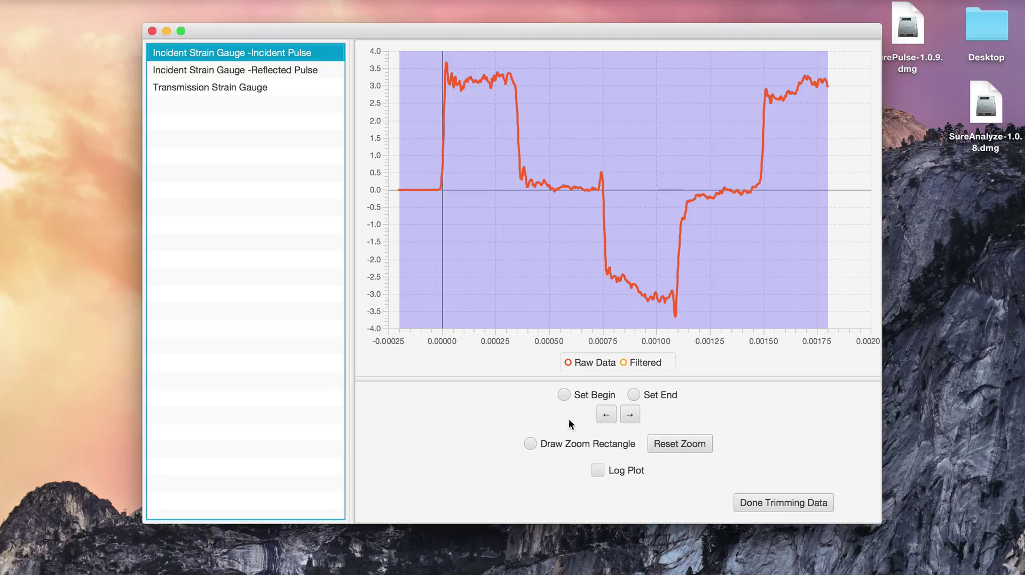
click(219, 69)
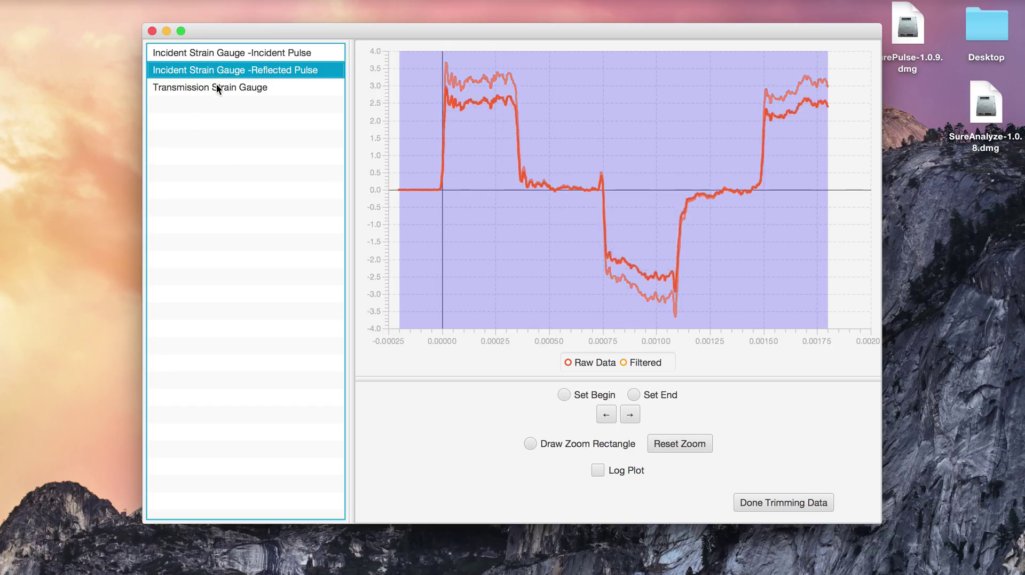
click(217, 82)
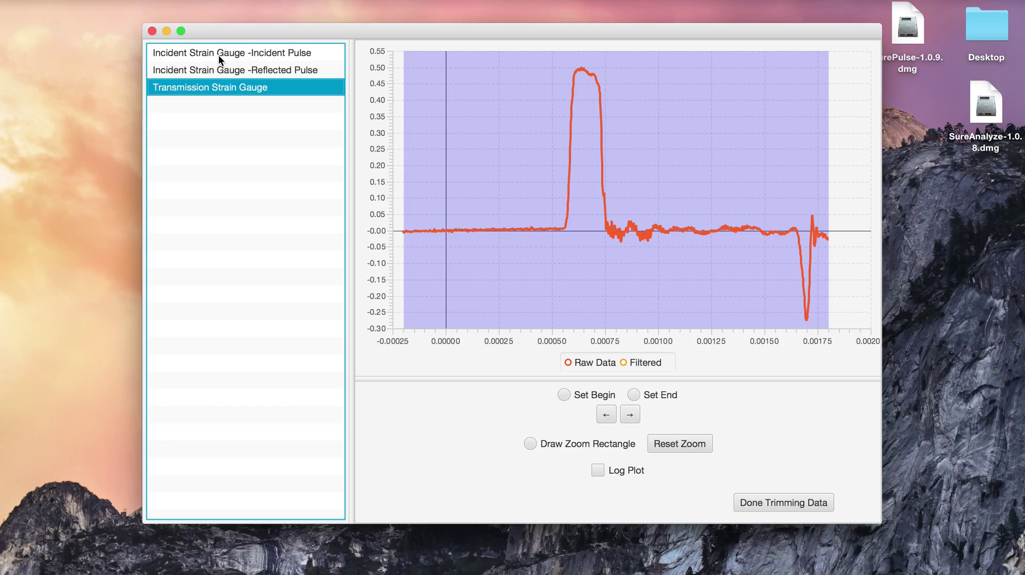
click(219, 55)
click(220, 70)
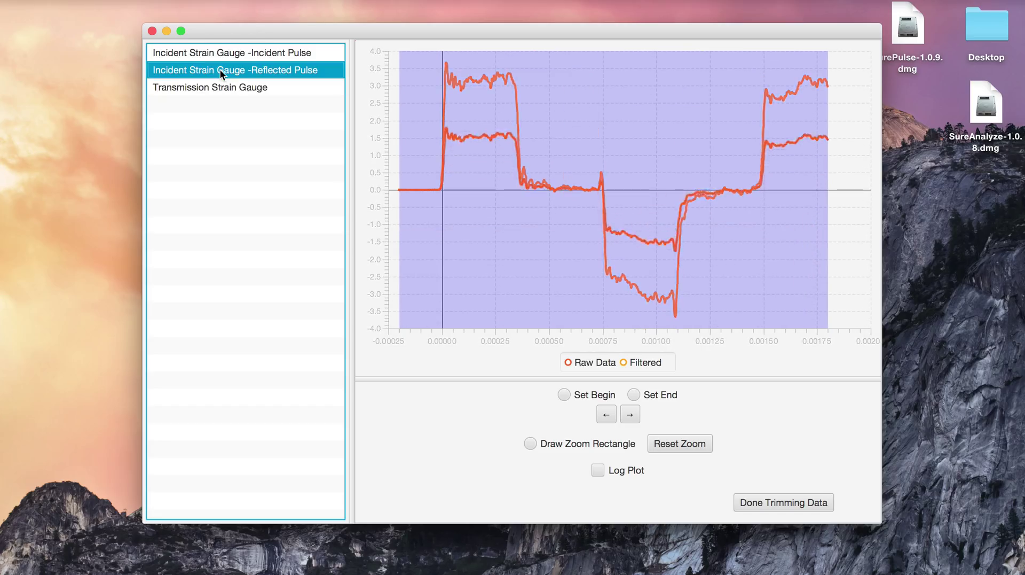
Step: Trim the incident pulse to begin at about 0.00000 and end at about 0.00037, just after its first plateau drops
click(220, 55)
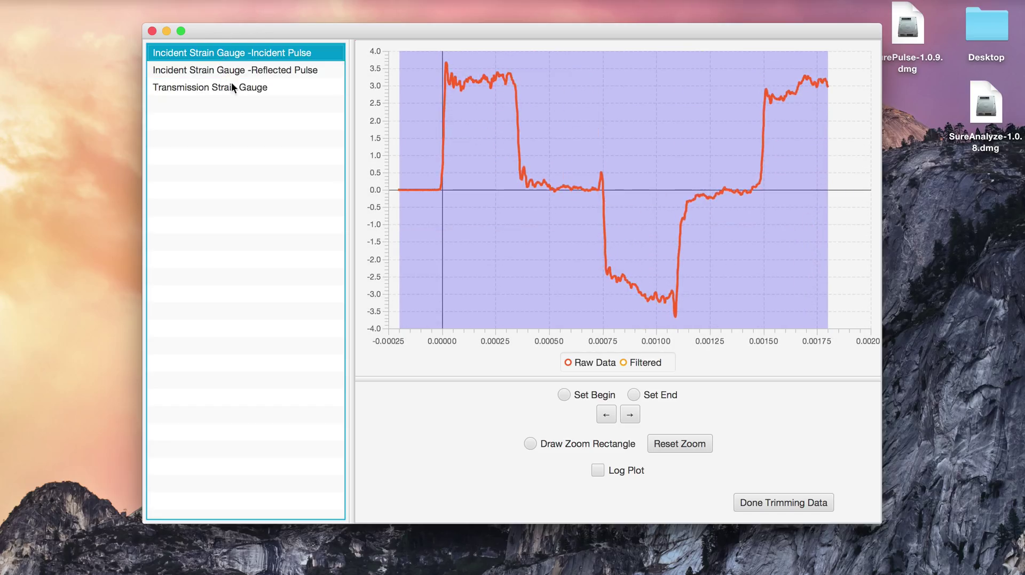
click(564, 394)
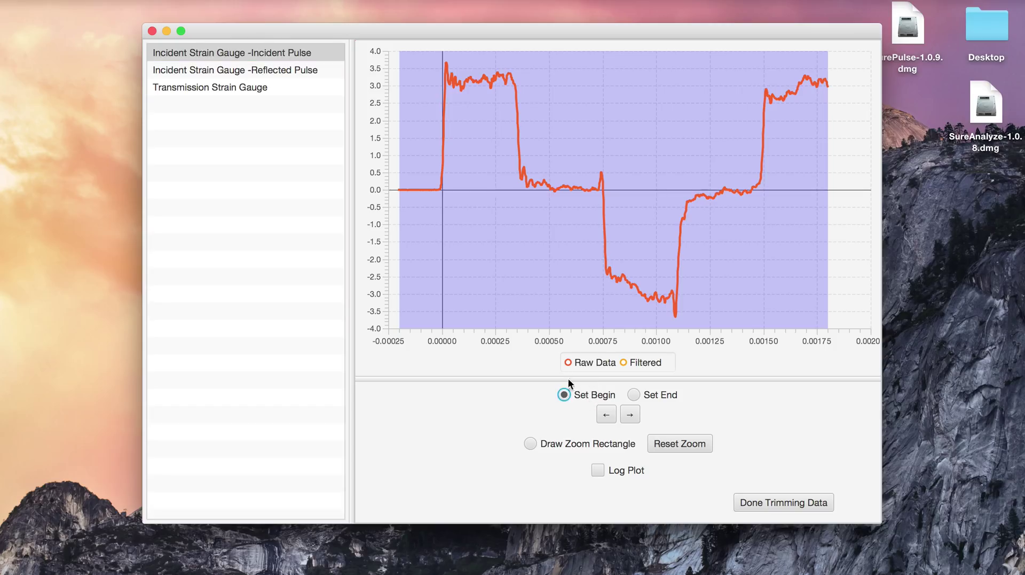
click(440, 229)
click(661, 395)
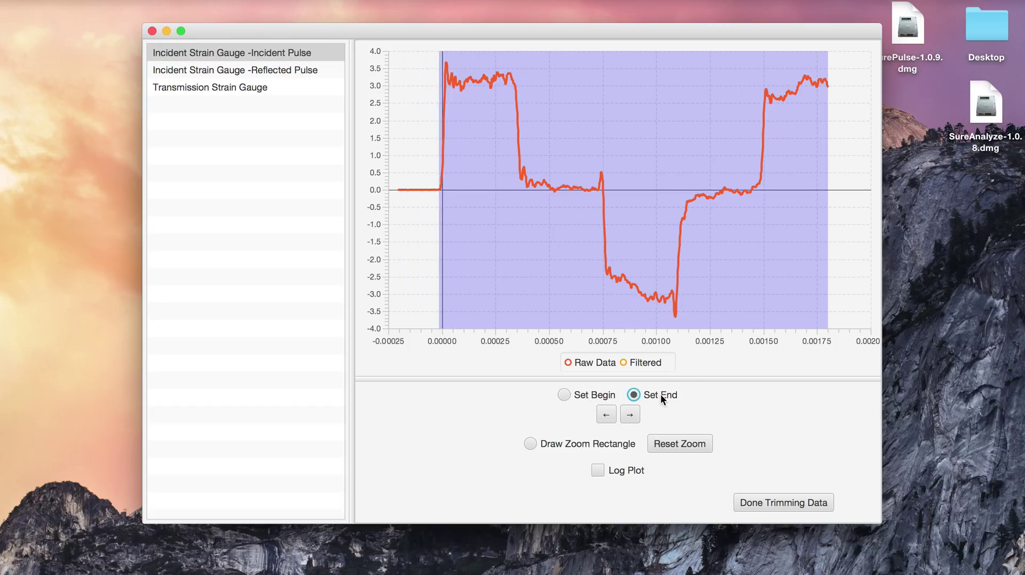
click(521, 240)
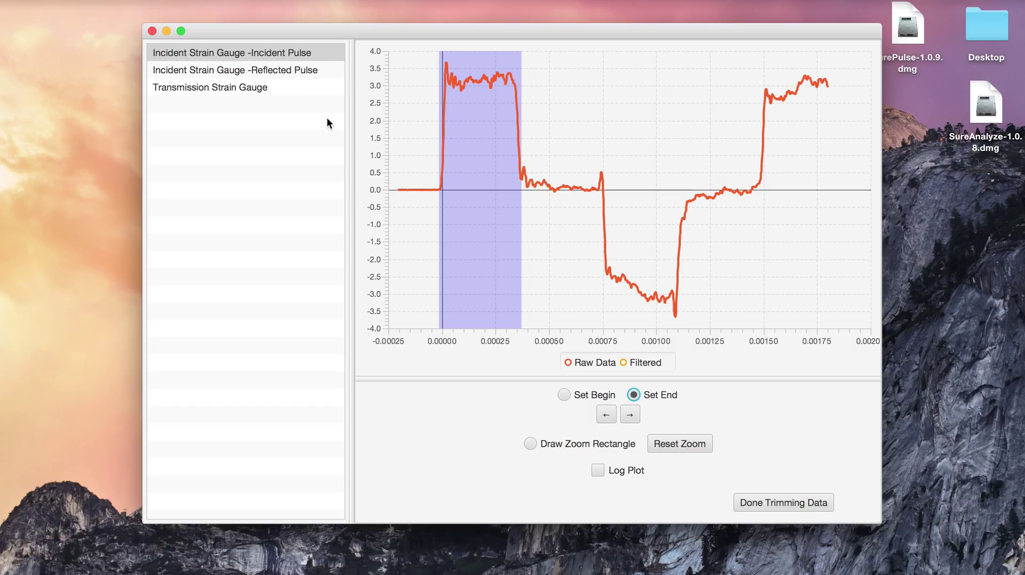
Step: Trim the reflected pulse around the negative plateau, beginning at about 0.00075 and ending at about 0.00118
click(294, 72)
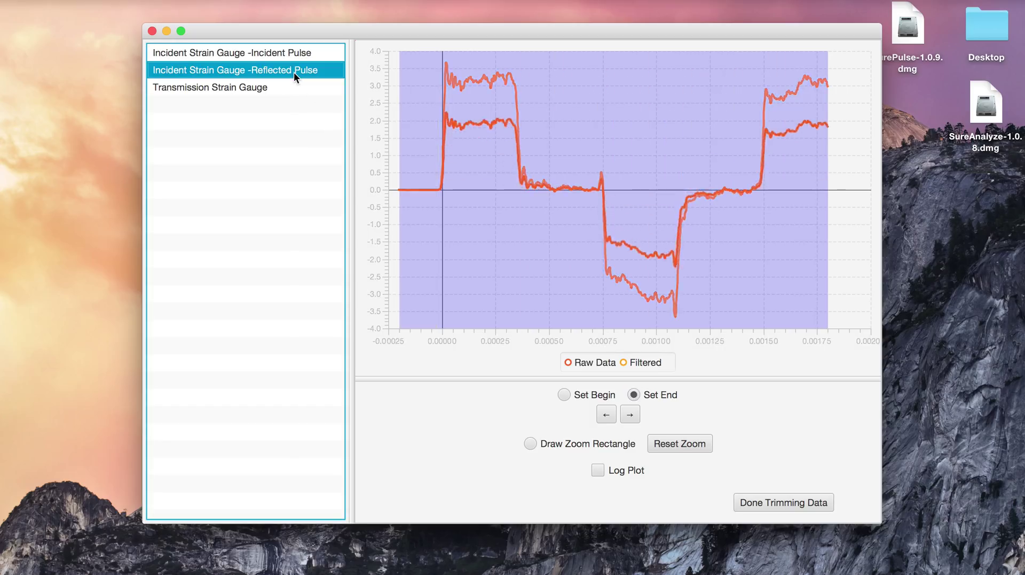
click(696, 270)
click(564, 395)
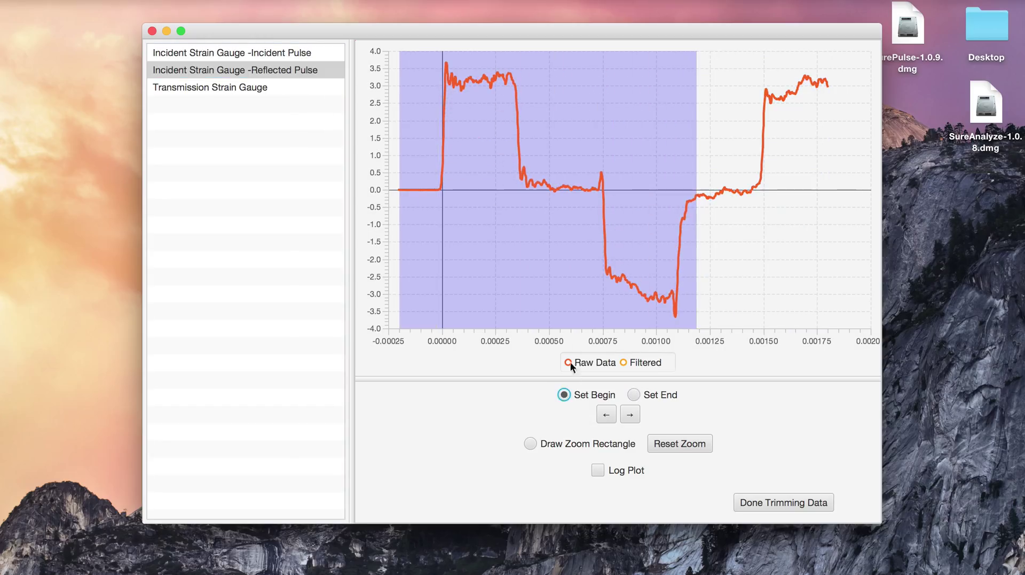
click(603, 263)
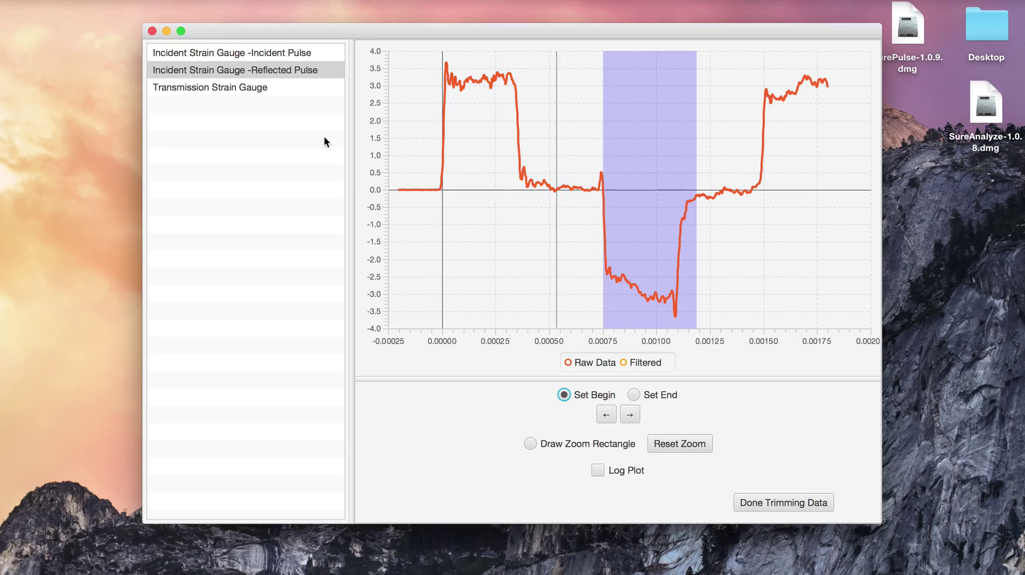
Step: Trim the transmission strain gauge data around its main peak, from about 0.00056 to about 0.00075
click(275, 88)
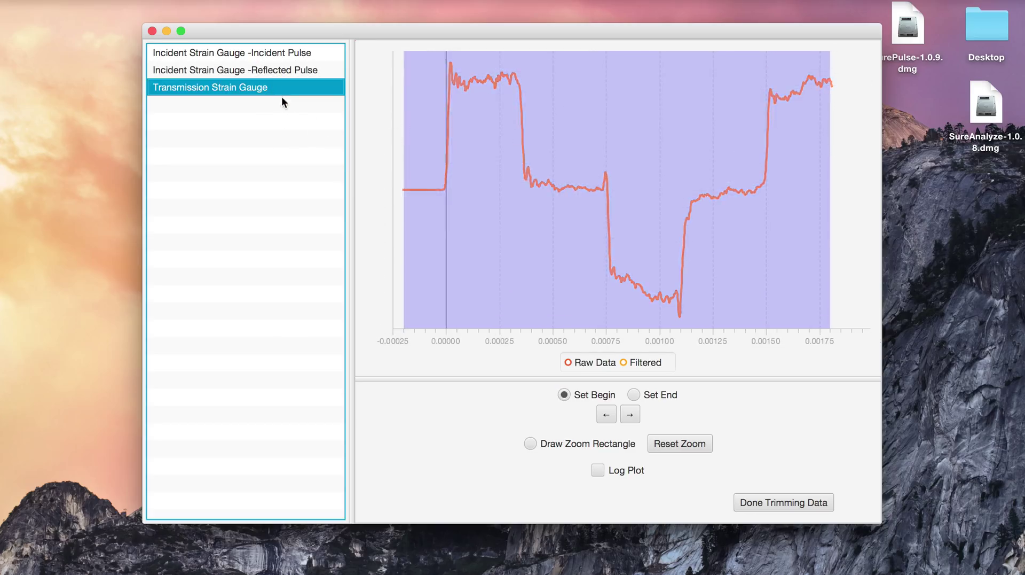
click(564, 288)
click(633, 394)
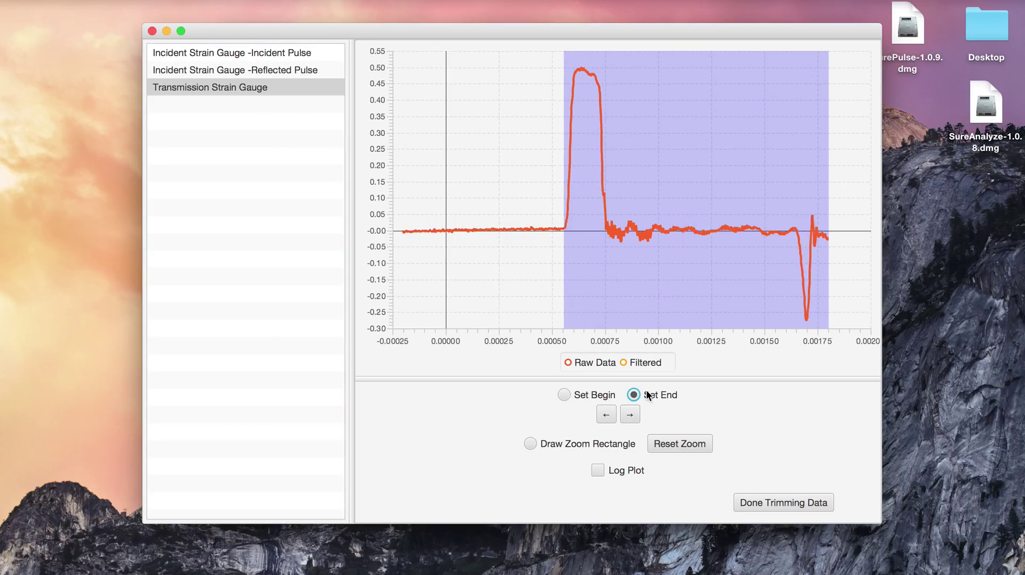
click(605, 277)
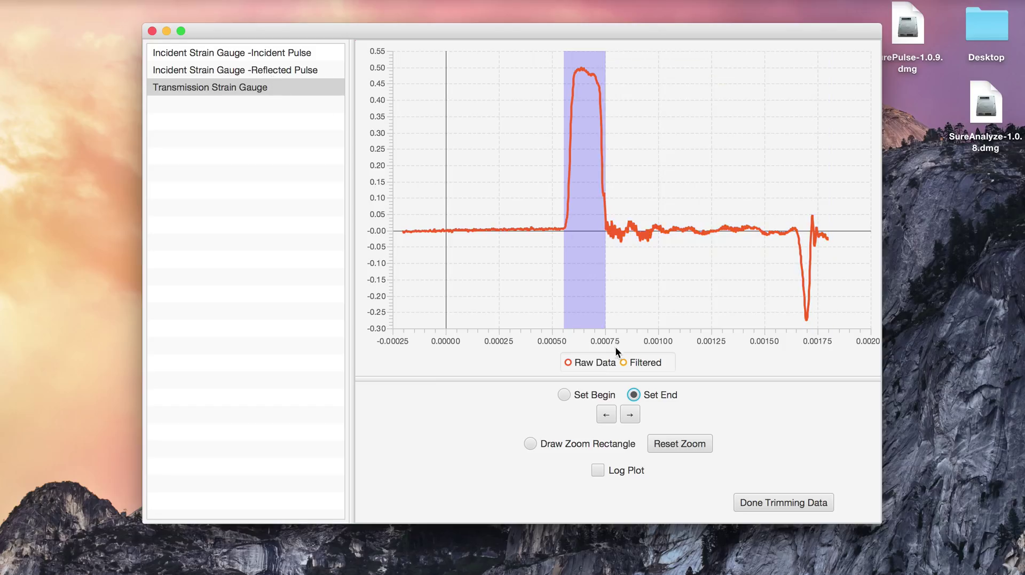
Step: Refine the transmission pulse's begin point slightly earlier on a close-up of its rise, and restore the full plot
click(530, 444)
drag(539, 214, 588, 244)
drag(572, 134, 753, 277)
drag(511, 125, 678, 245)
click(565, 395)
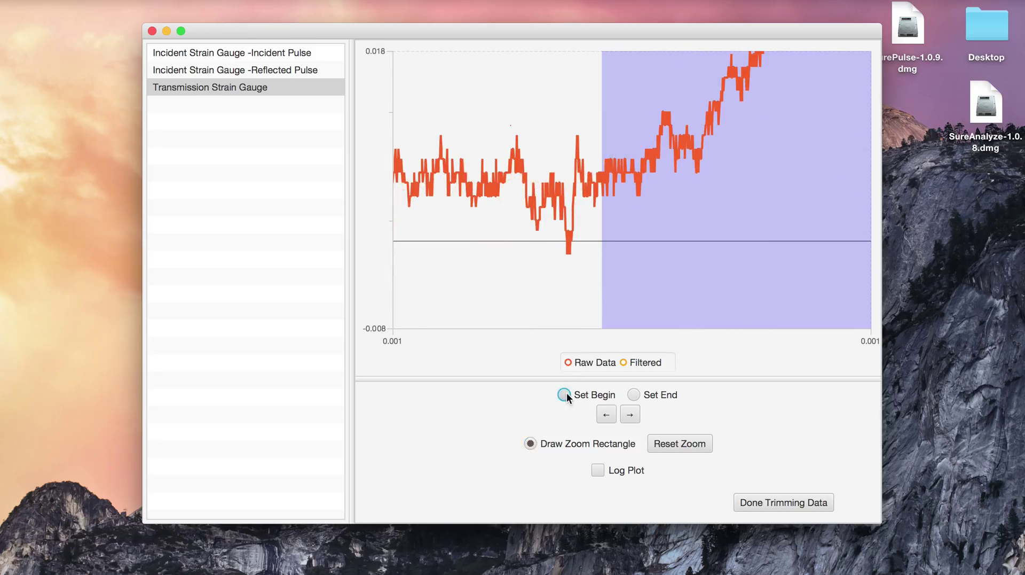
click(596, 173)
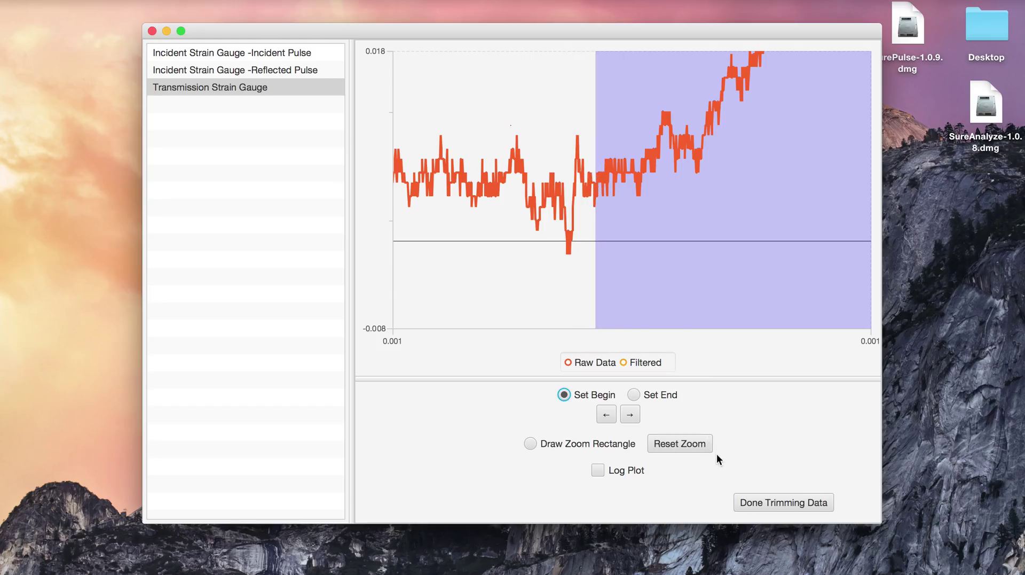
click(693, 448)
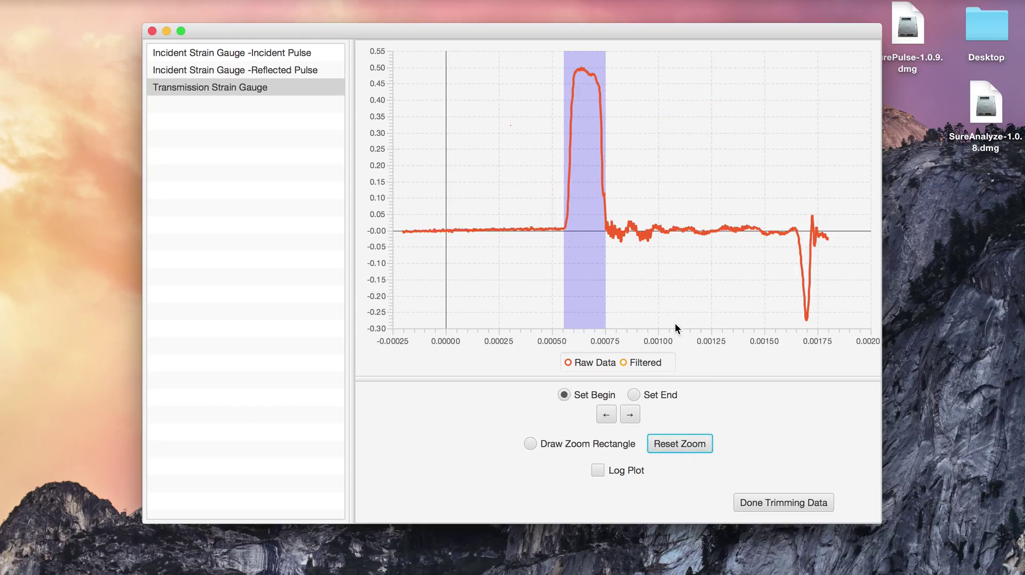
Step: Recheck the trimmed reflected and incident pulses and finish trimming to proceed to saving the sample
click(276, 70)
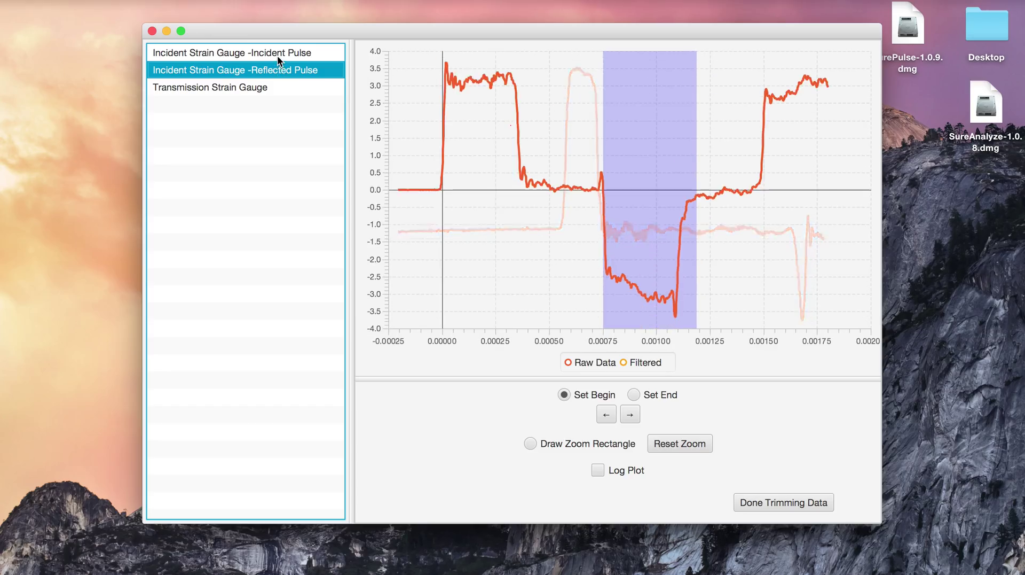
click(277, 56)
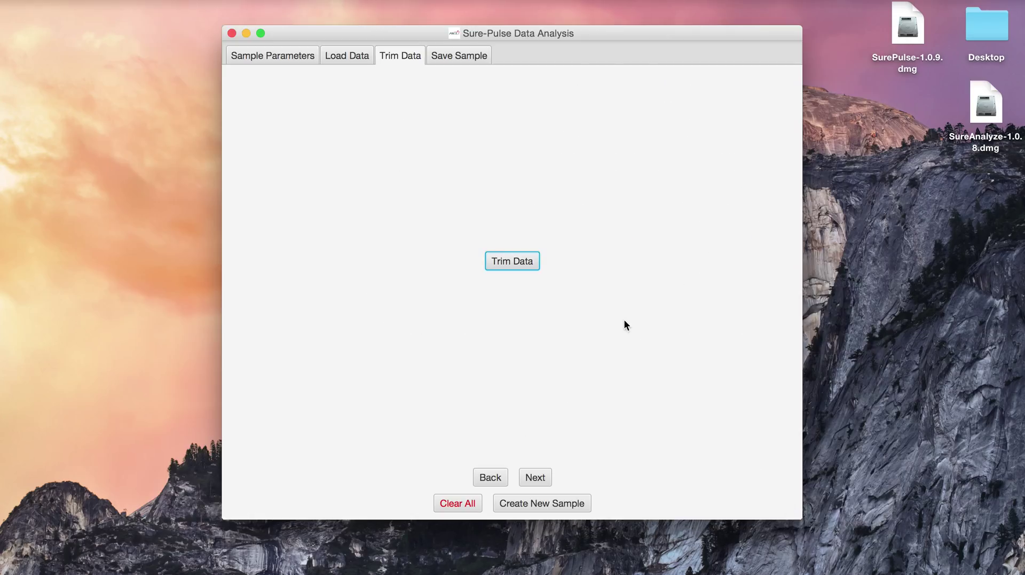
click(534, 479)
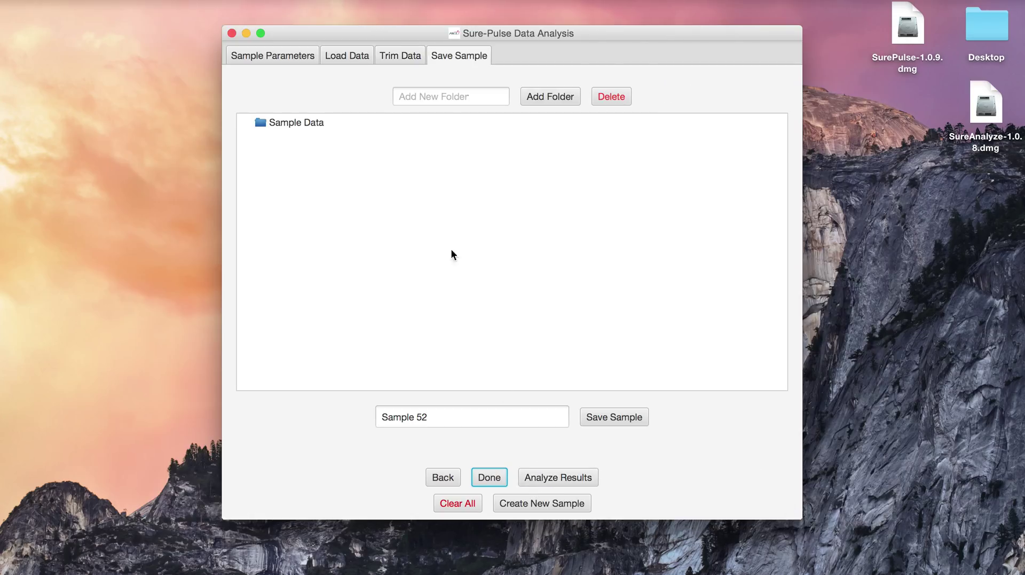
Step: Add a folder named Compression inside the Sample Data folder
click(328, 125)
click(448, 94)
text(Compression)
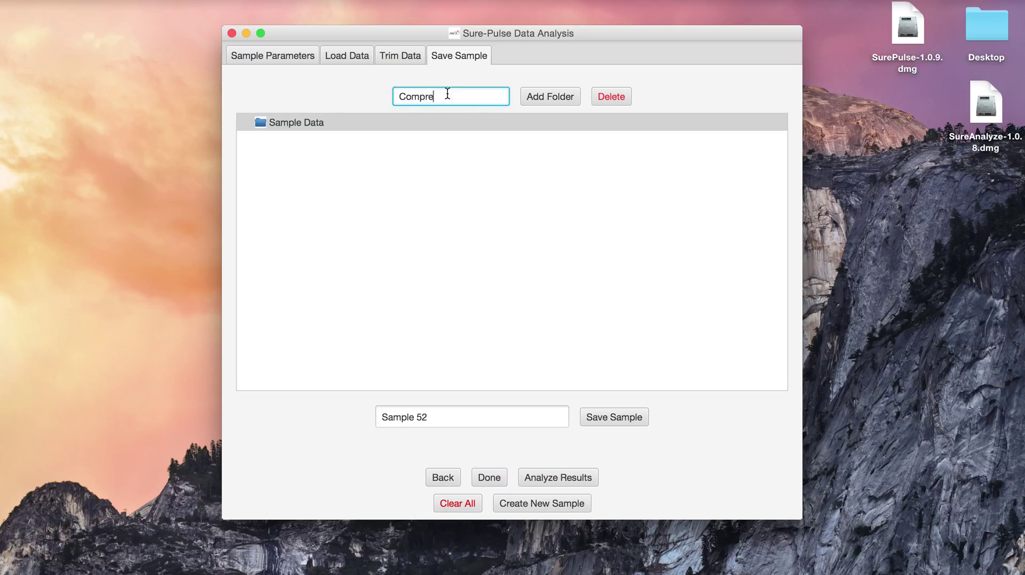
click(549, 97)
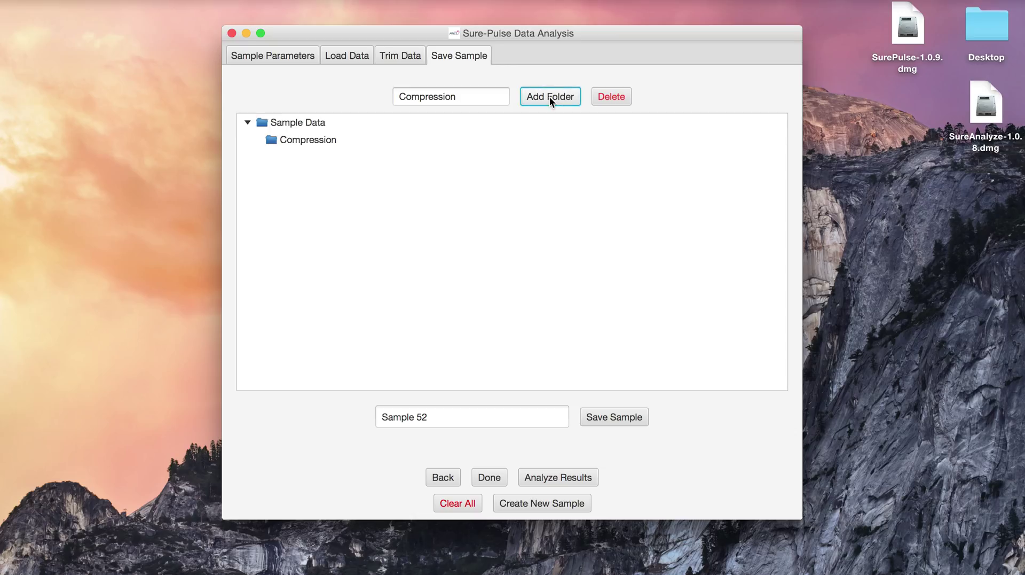
Step: Save the sample as Sample 52 in the Compression folder and dismiss the confirmation
click(308, 141)
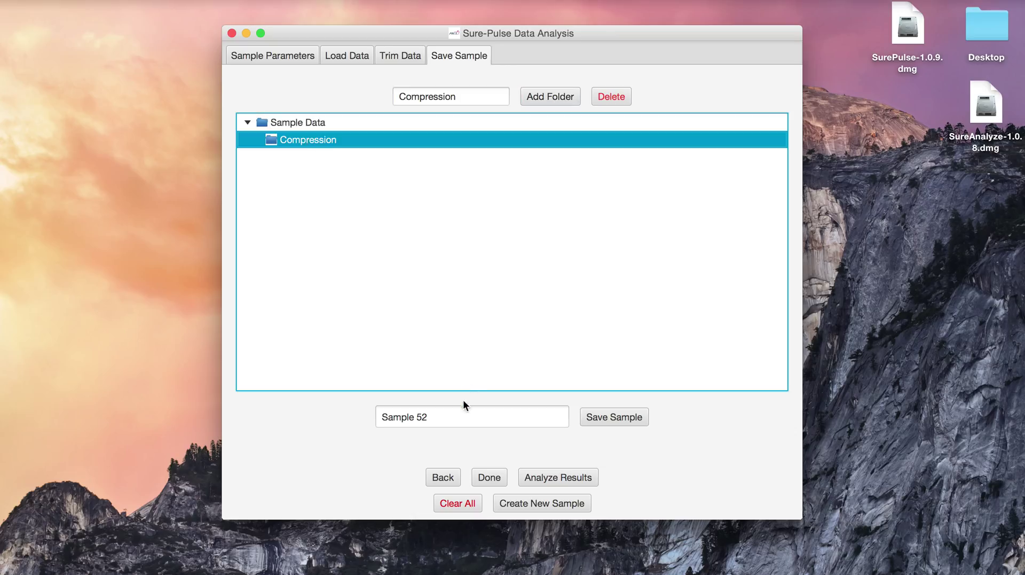
click(448, 416)
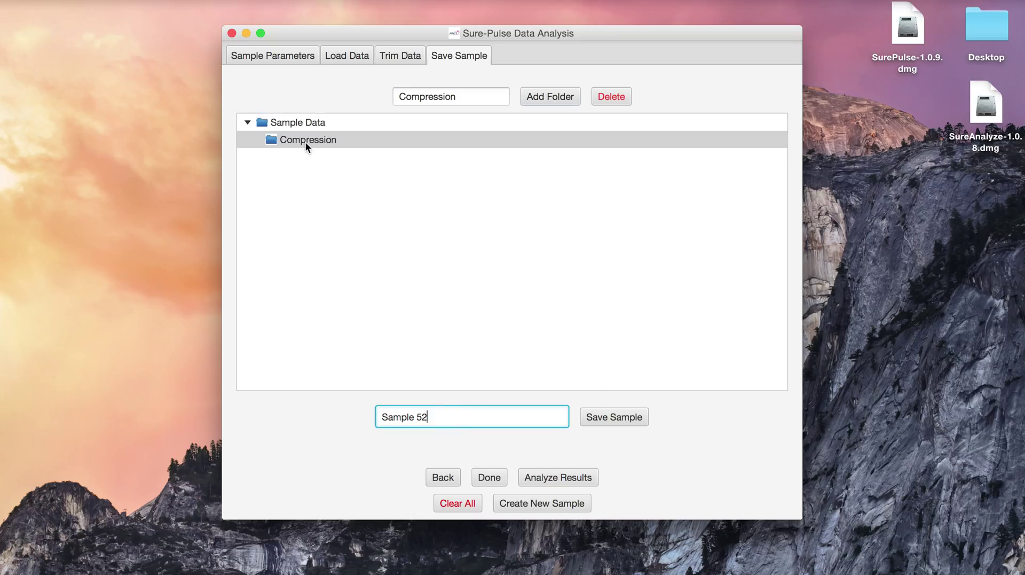
click(630, 421)
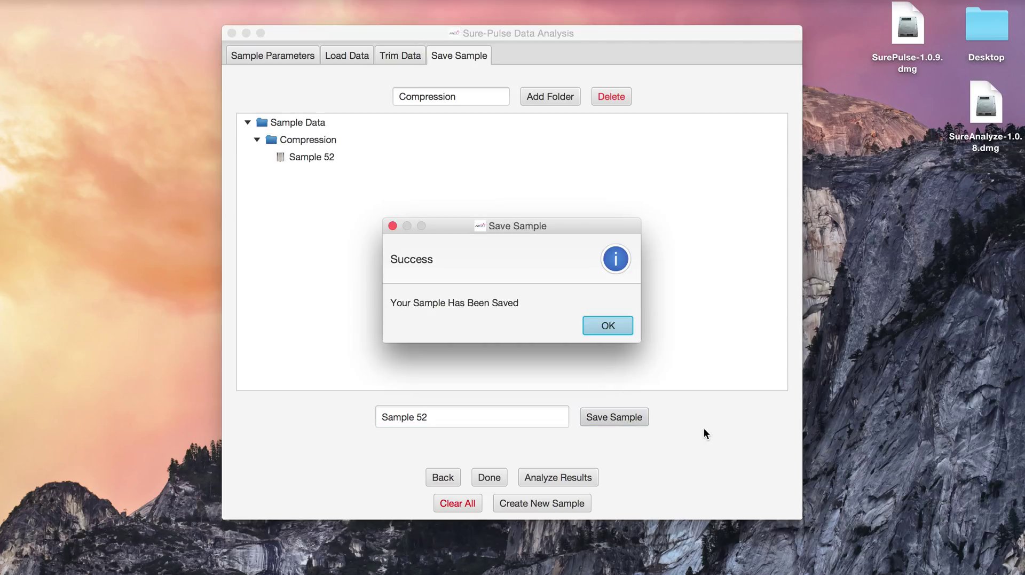
click(613, 323)
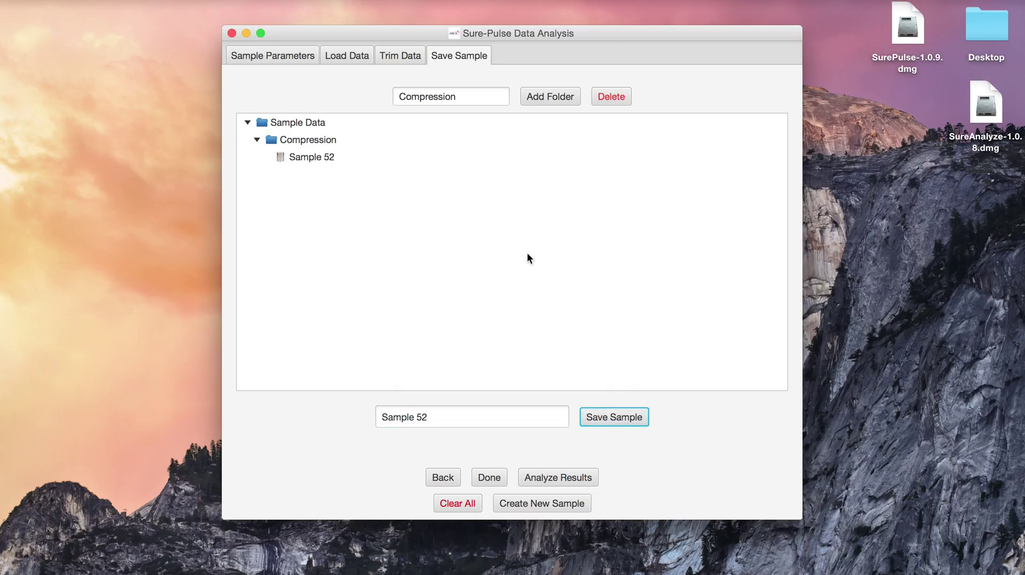